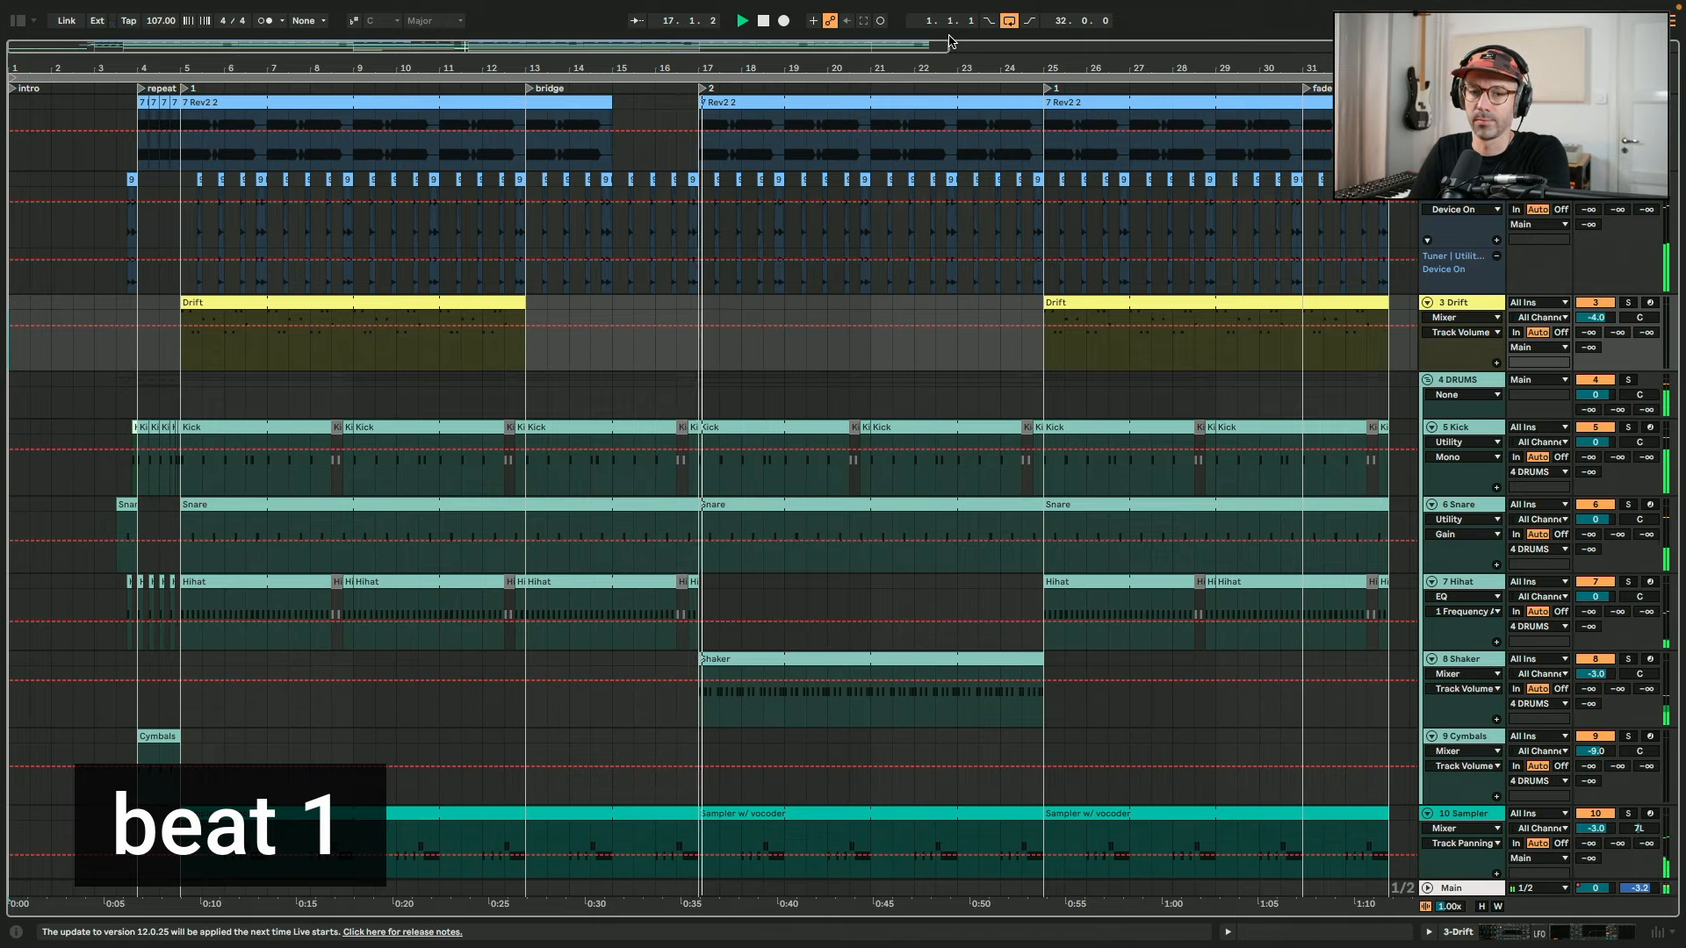
# Step: Look through the whole beat 1 arrangement, highlighting the Voice-over, 70s_Solina and DRUMS tracks
pyautogui.scroll(-5, 1019, 204)
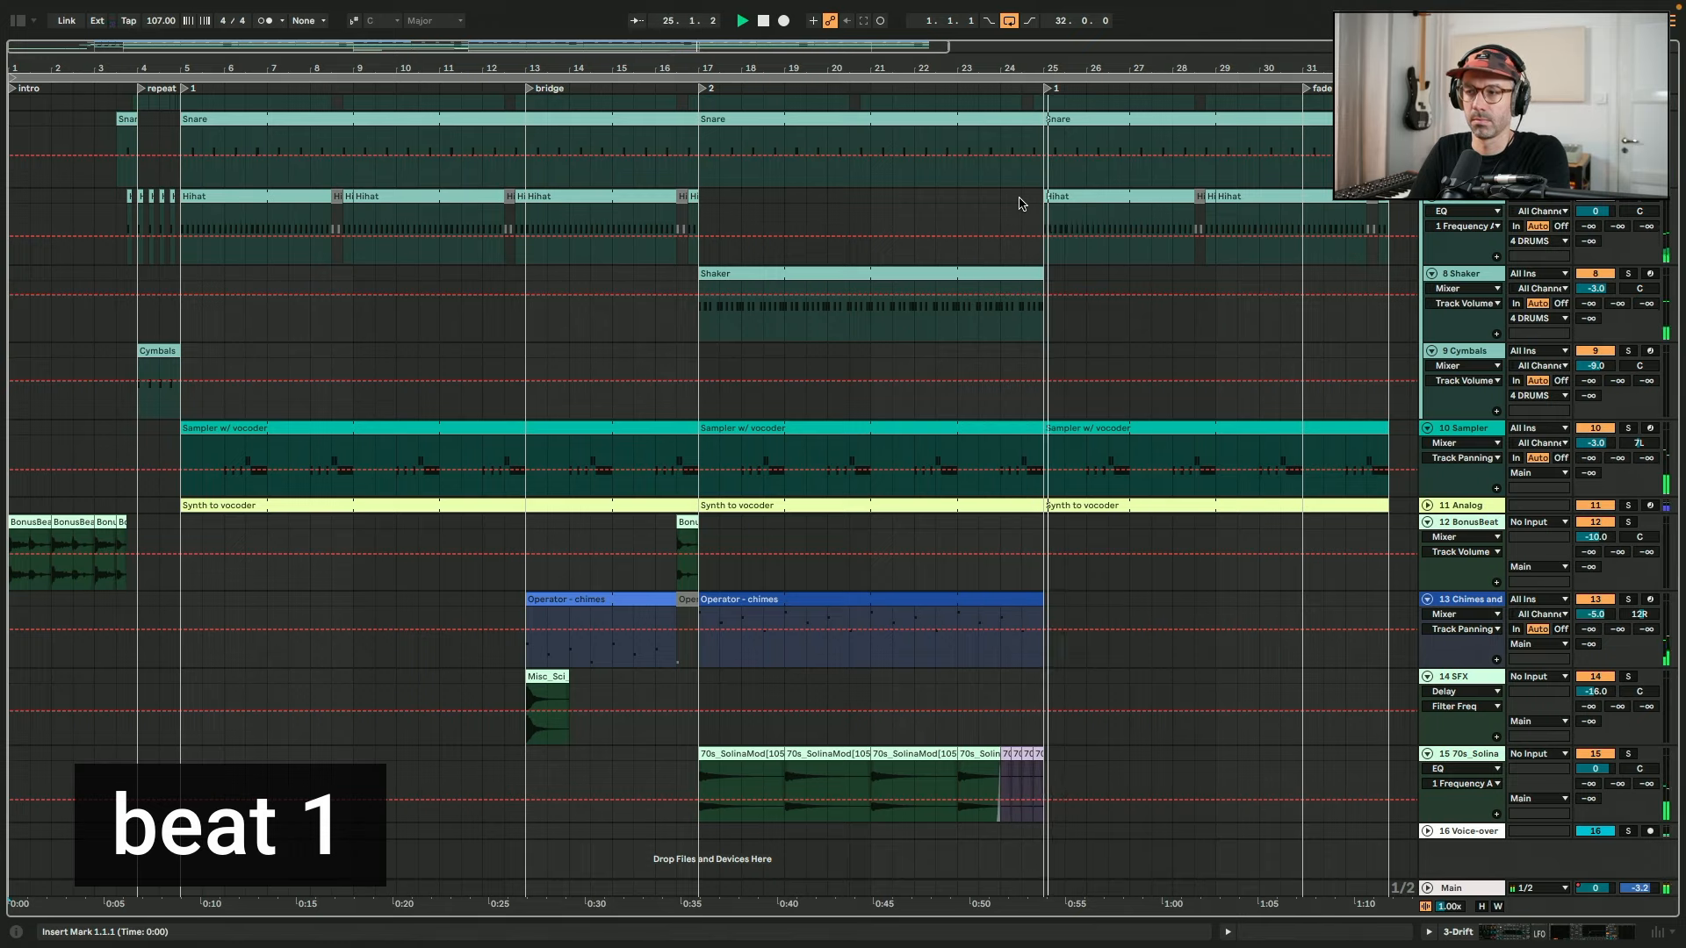
pyautogui.scroll(5, 1022, 204)
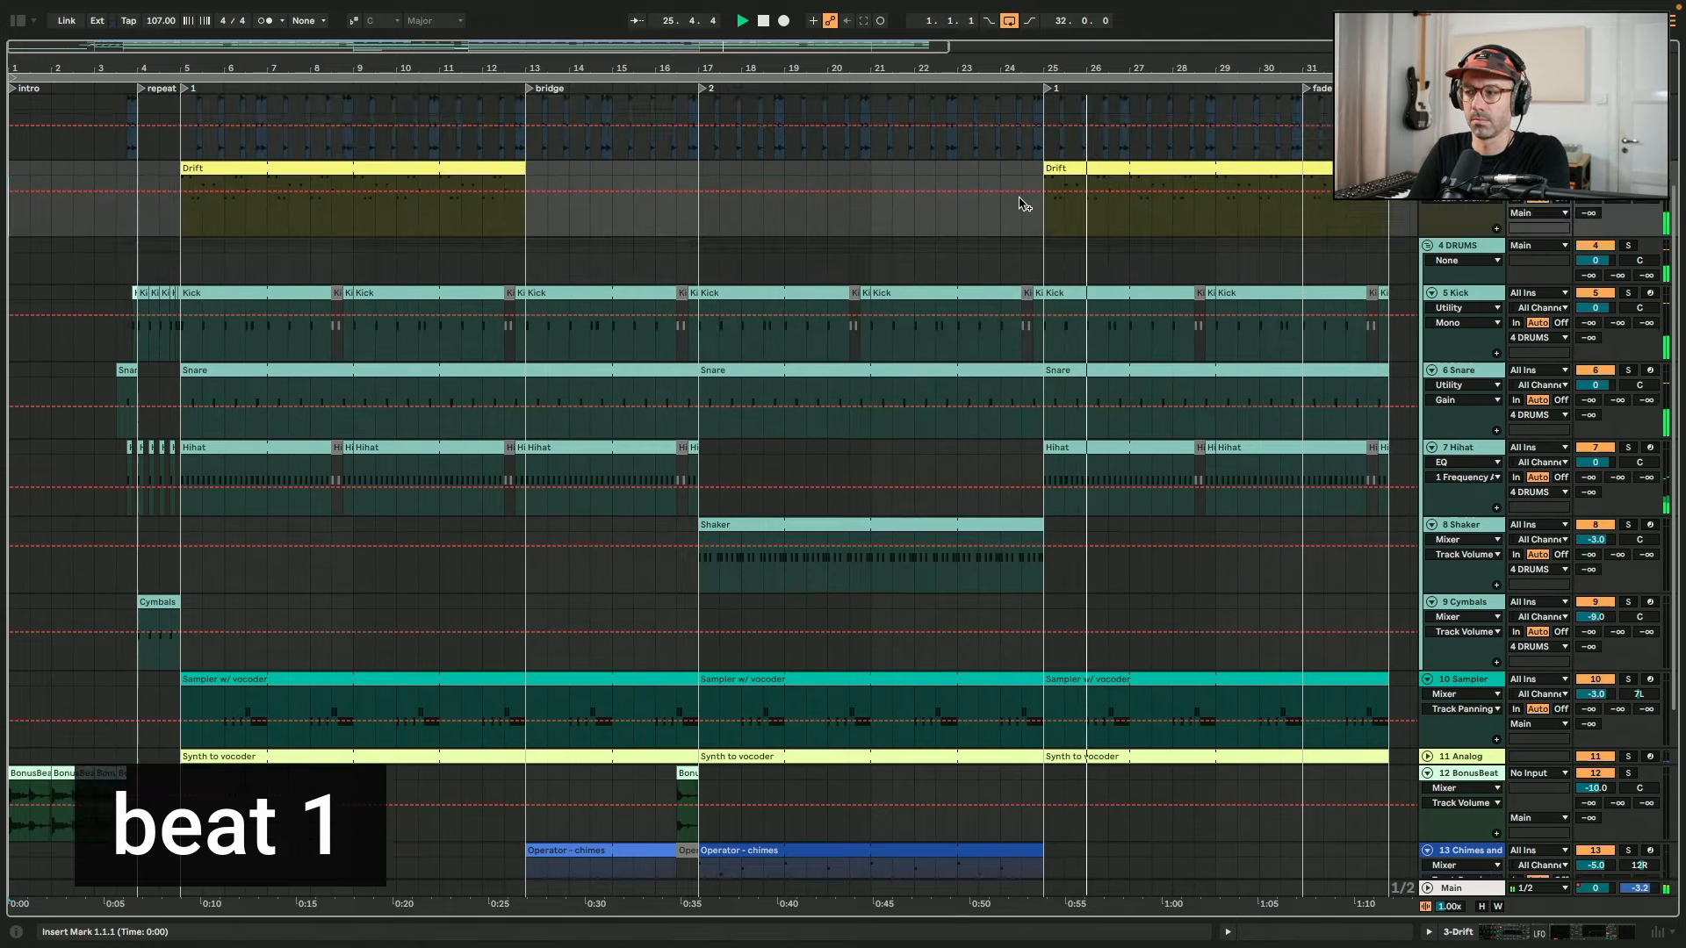
pyautogui.scroll(3, 1021, 204)
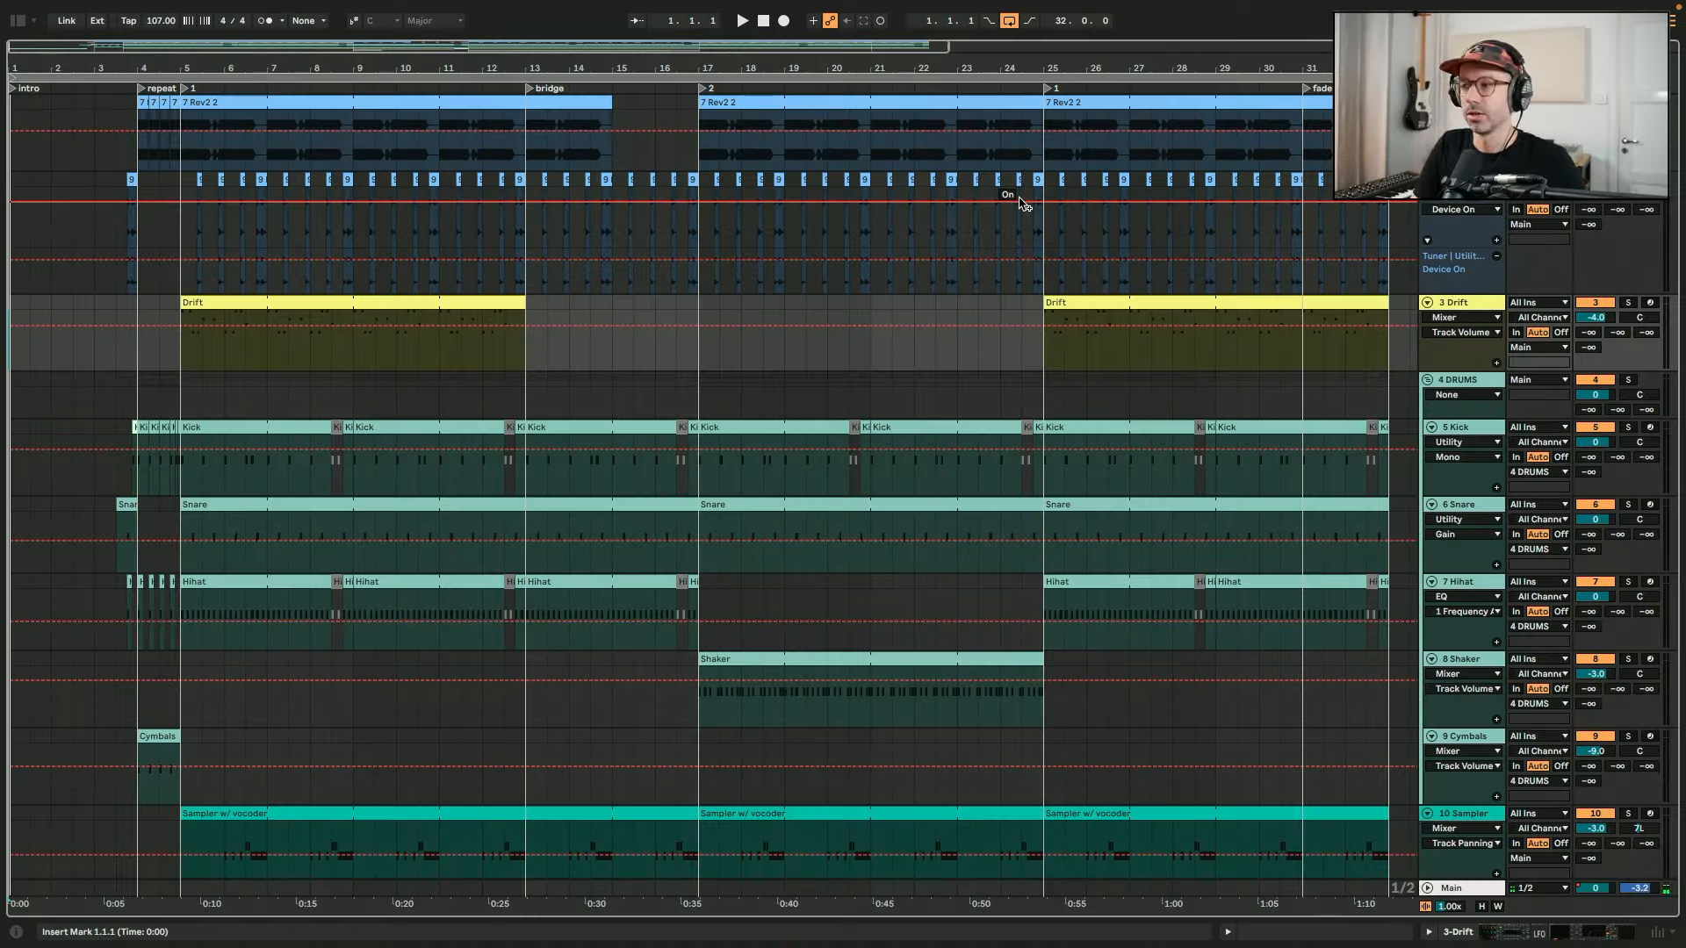
pyautogui.scroll(-5, 1190, 361)
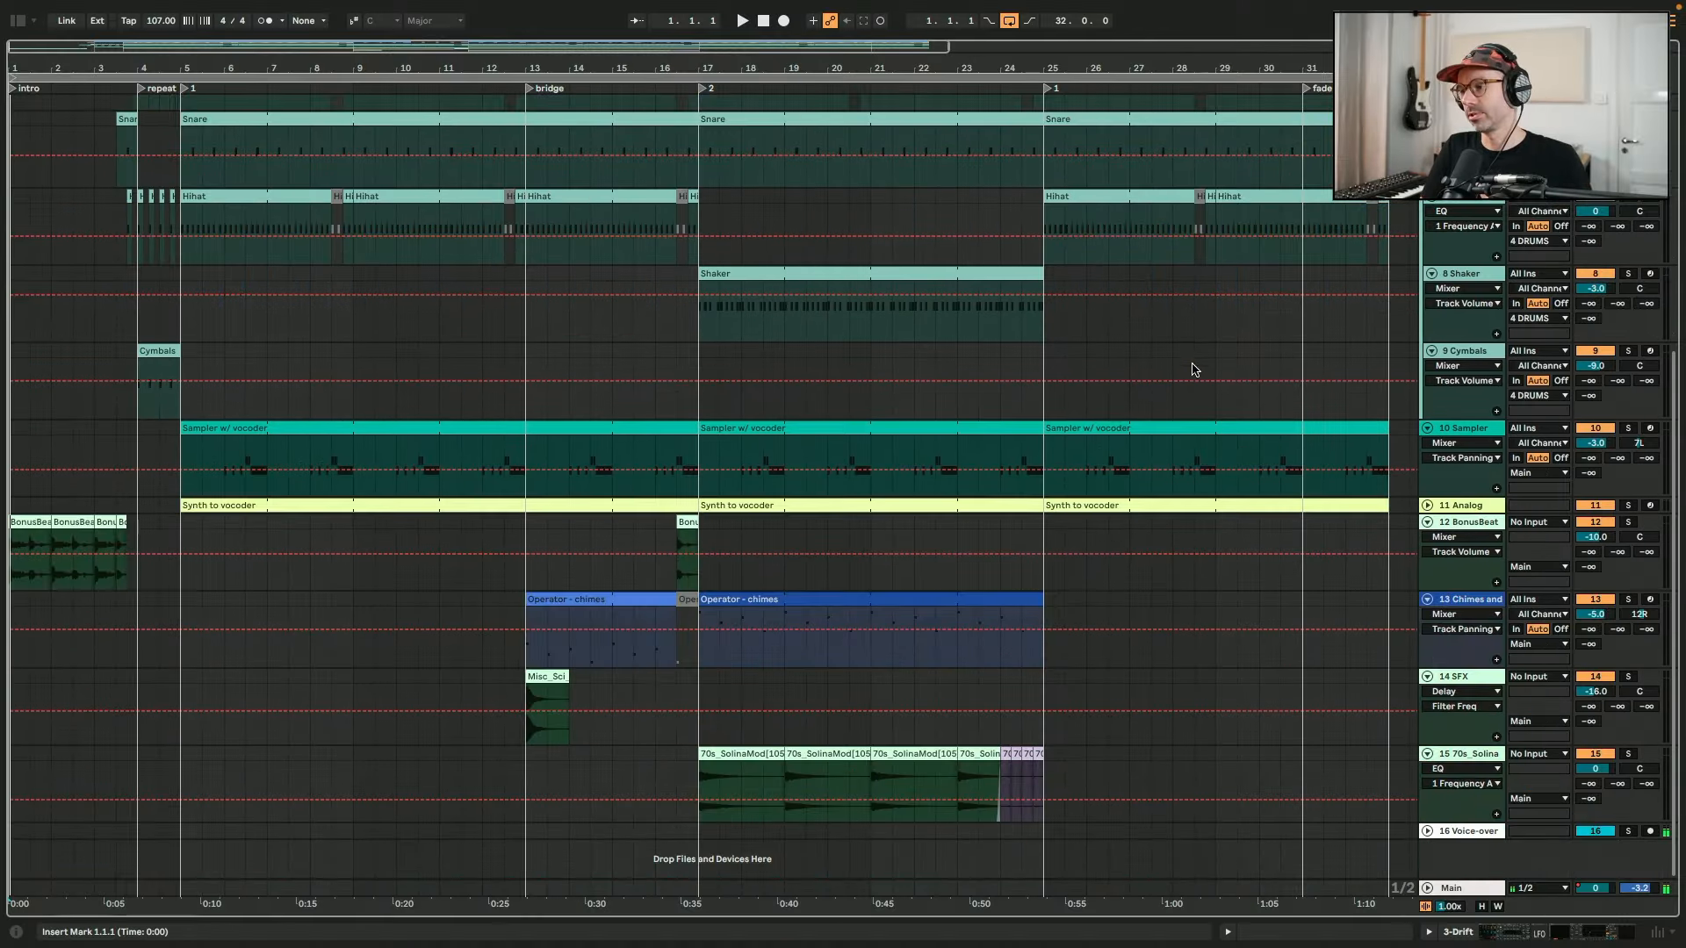
pyautogui.click(1486, 756)
pyautogui.click(1475, 833)
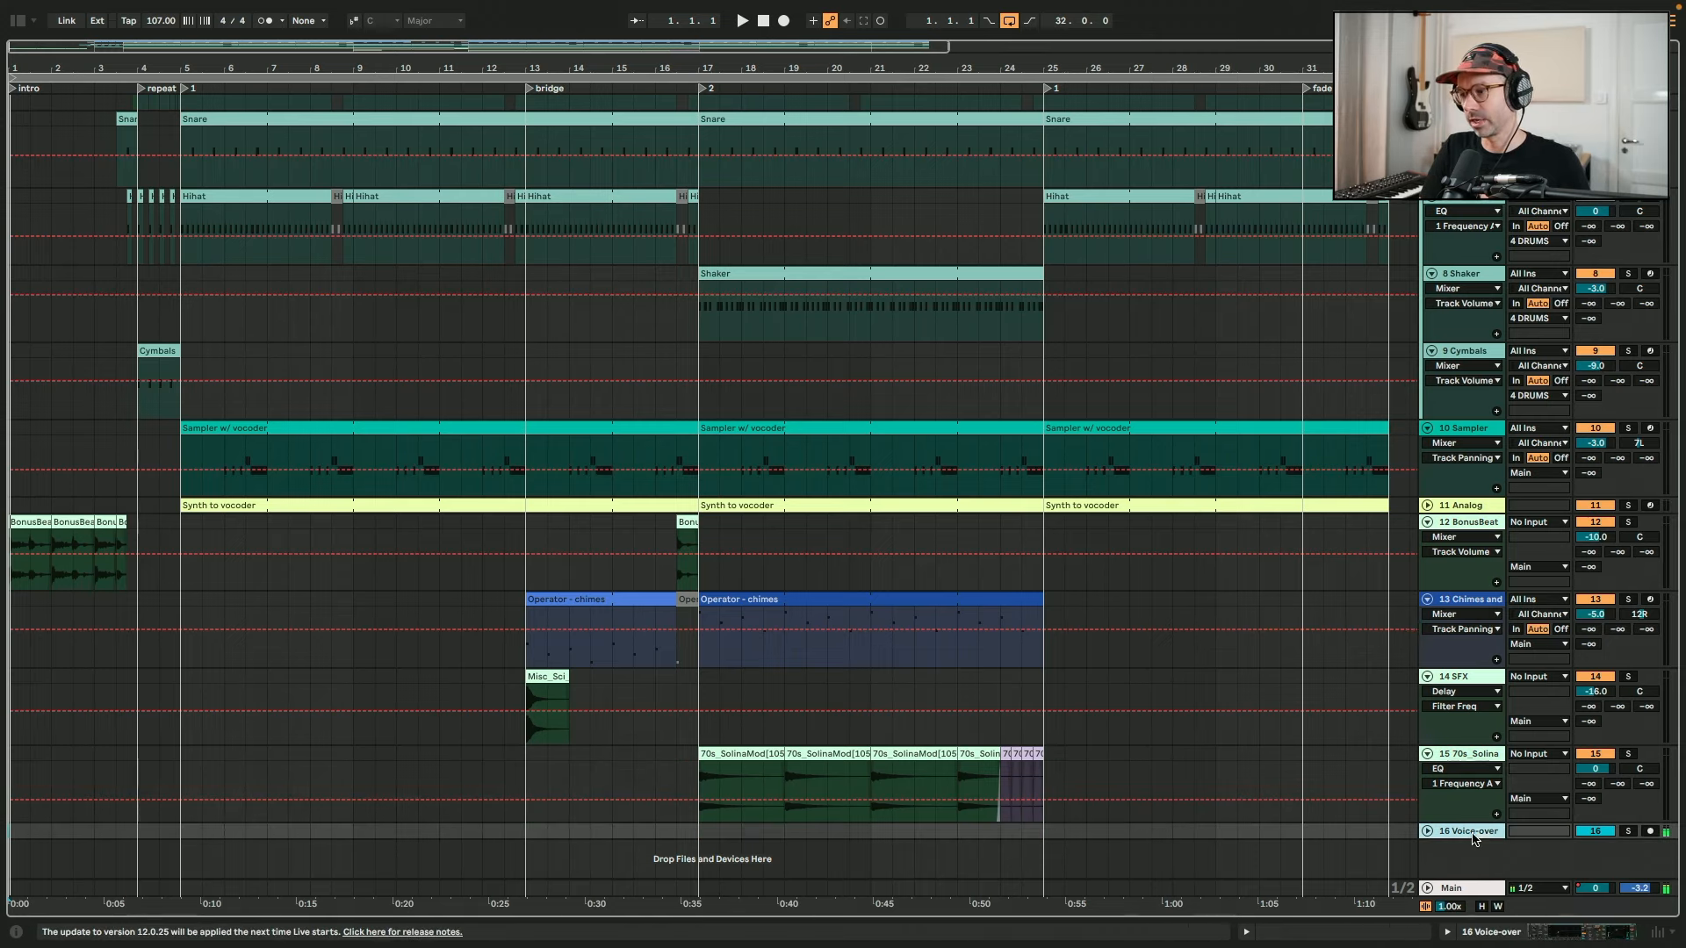
pyautogui.click(1461, 760)
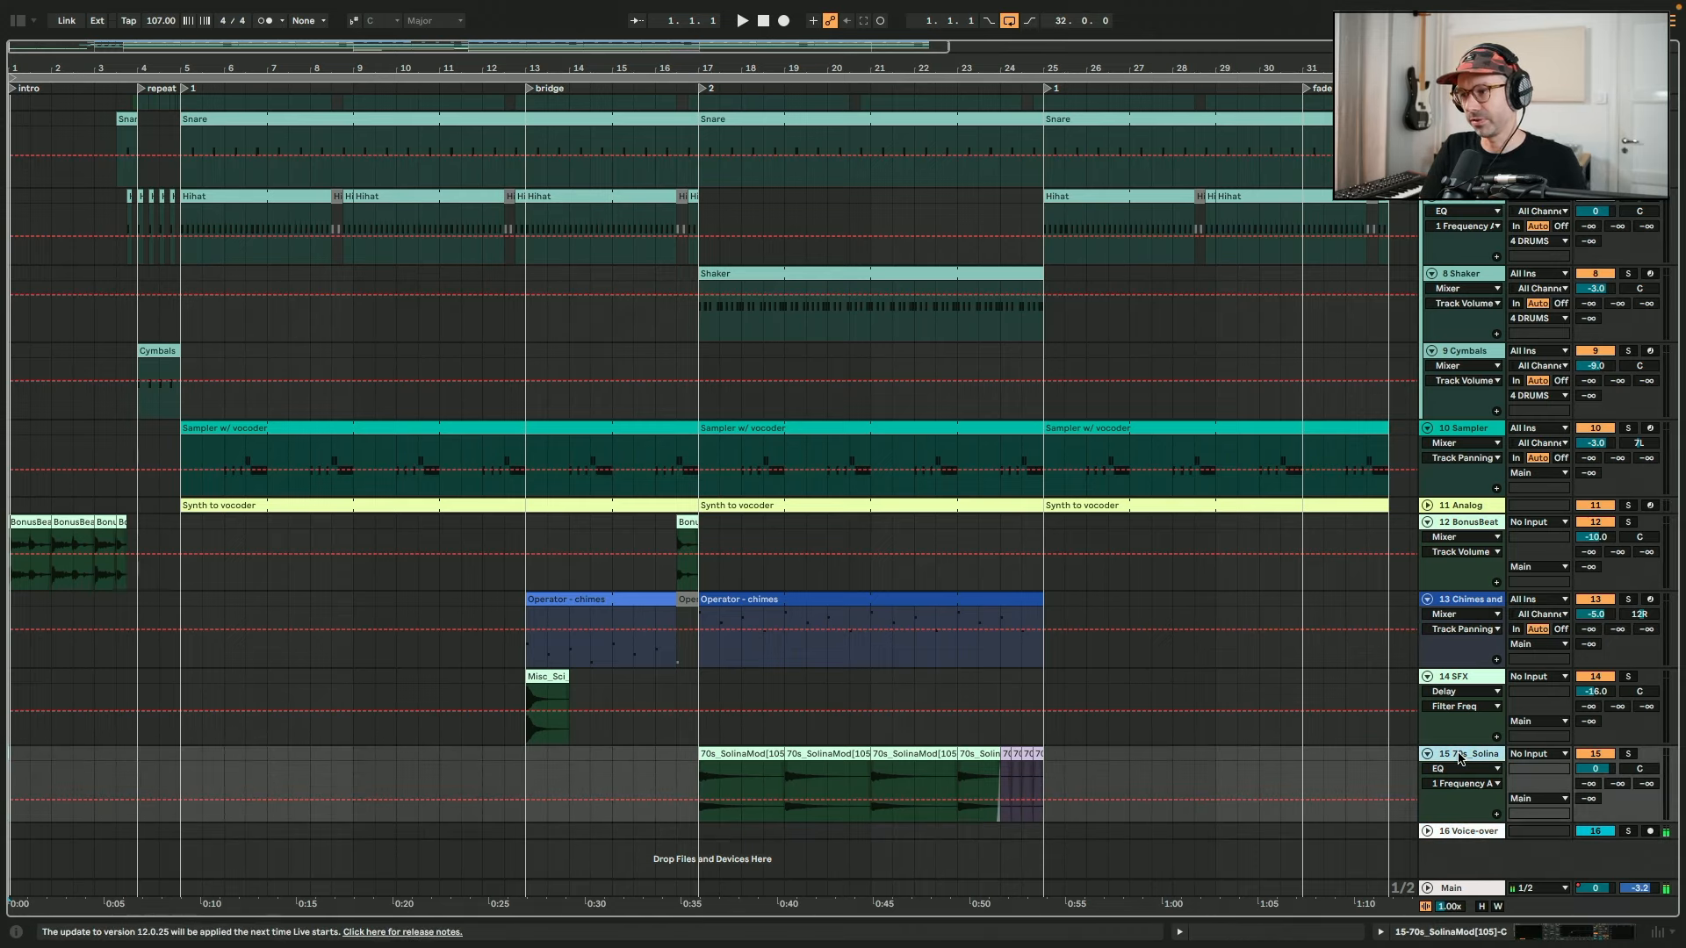
pyautogui.scroll(5, 1464, 754)
pyautogui.click(1466, 386)
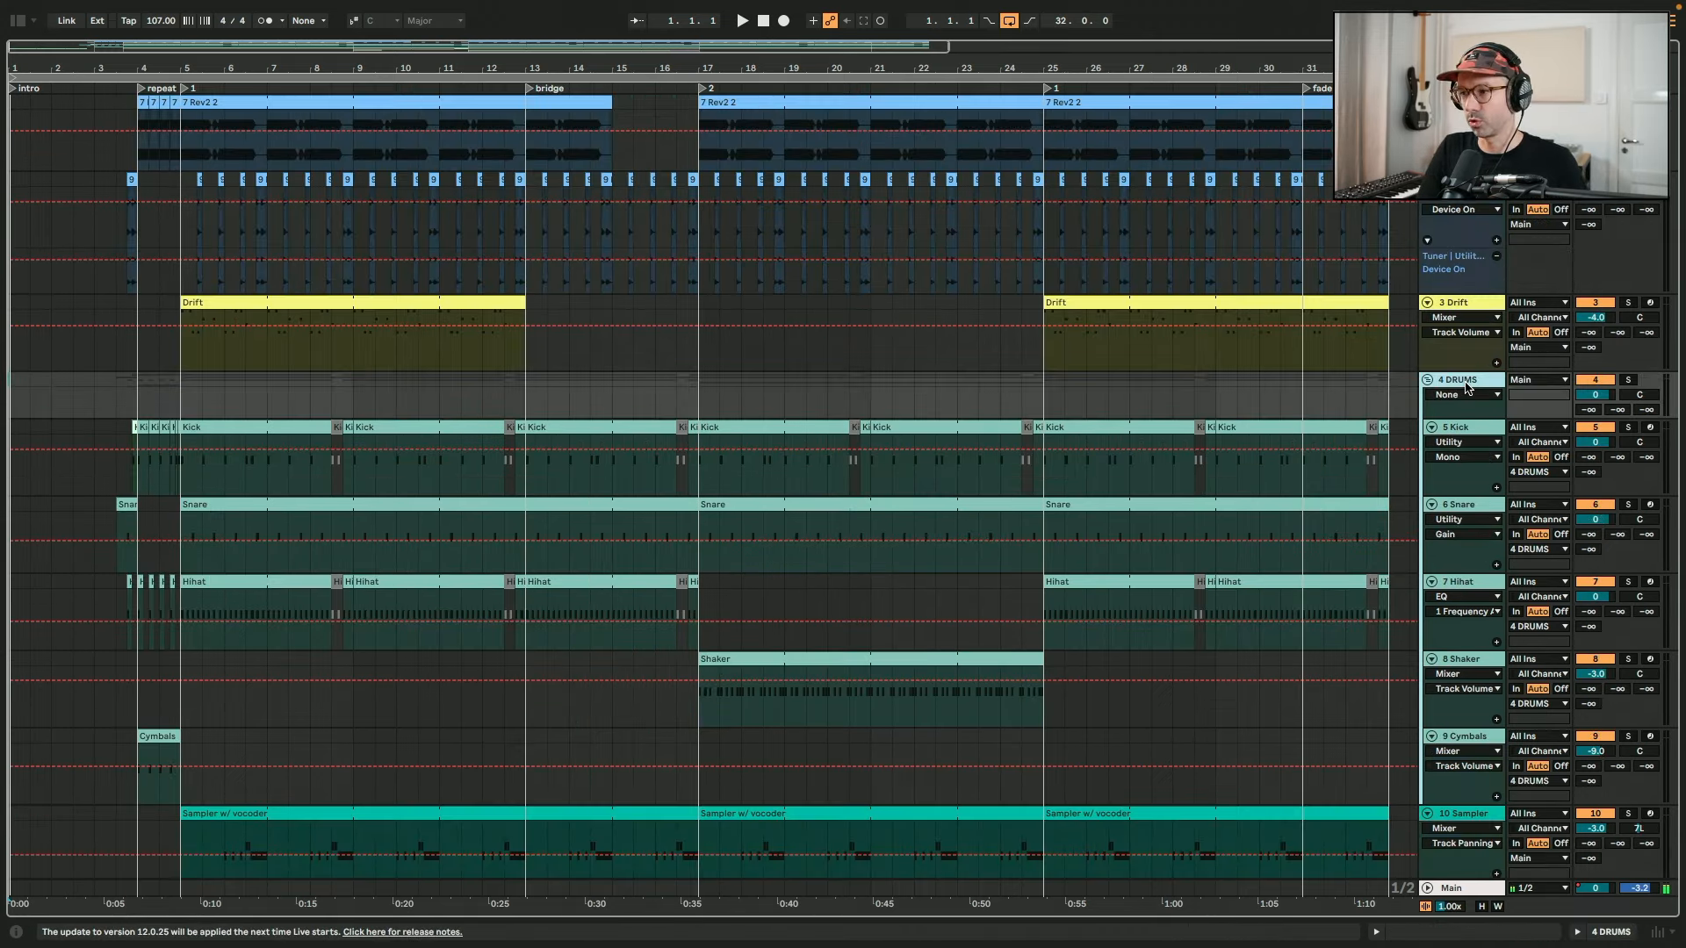
# Step: Unfold the Analog track to view its Synth to vocoder clips, and fold it again
pyautogui.scroll(-5, 1467, 387)
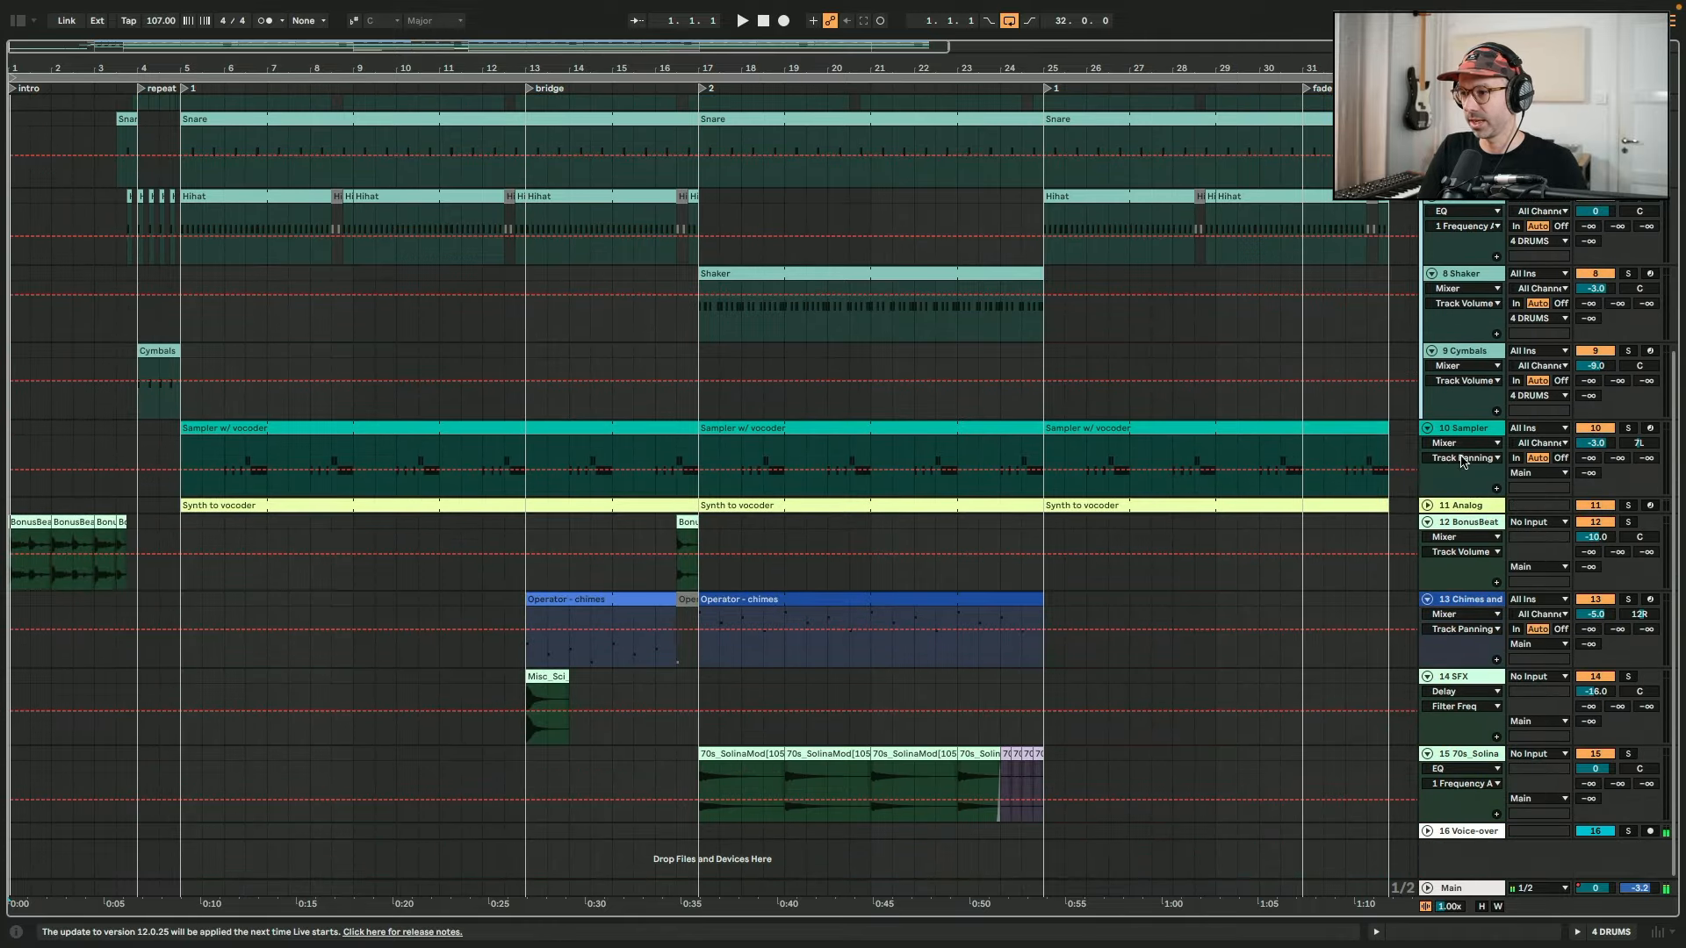
pyautogui.click(1461, 508)
pyautogui.click(1427, 507)
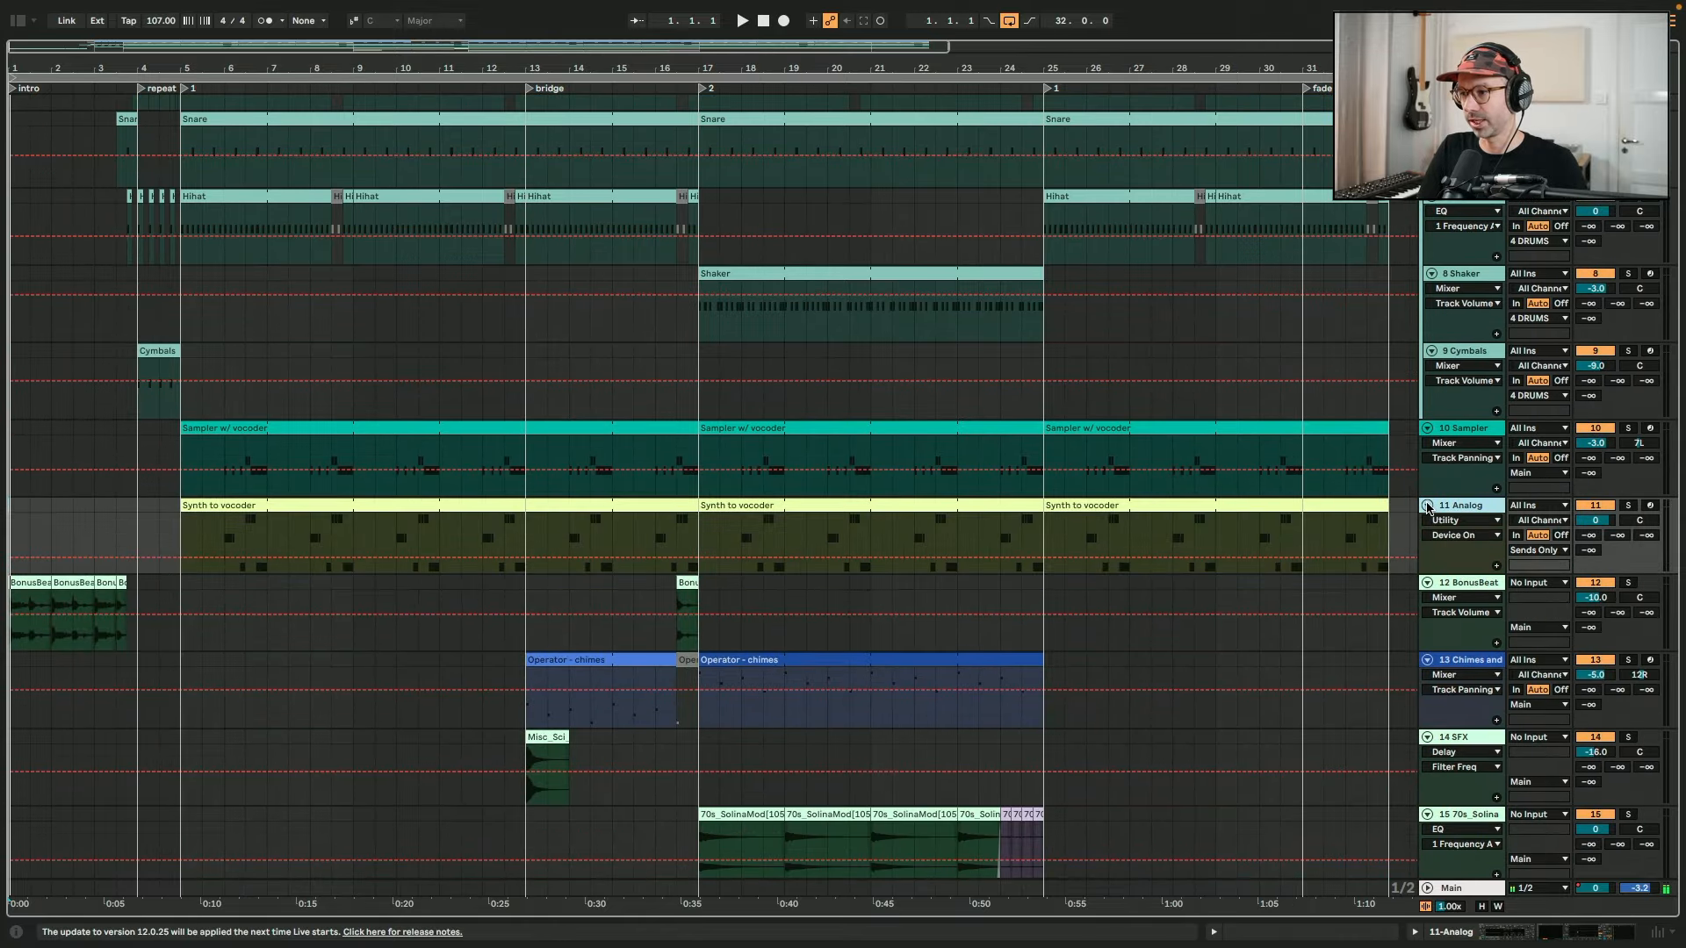
pyautogui.click(1427, 507)
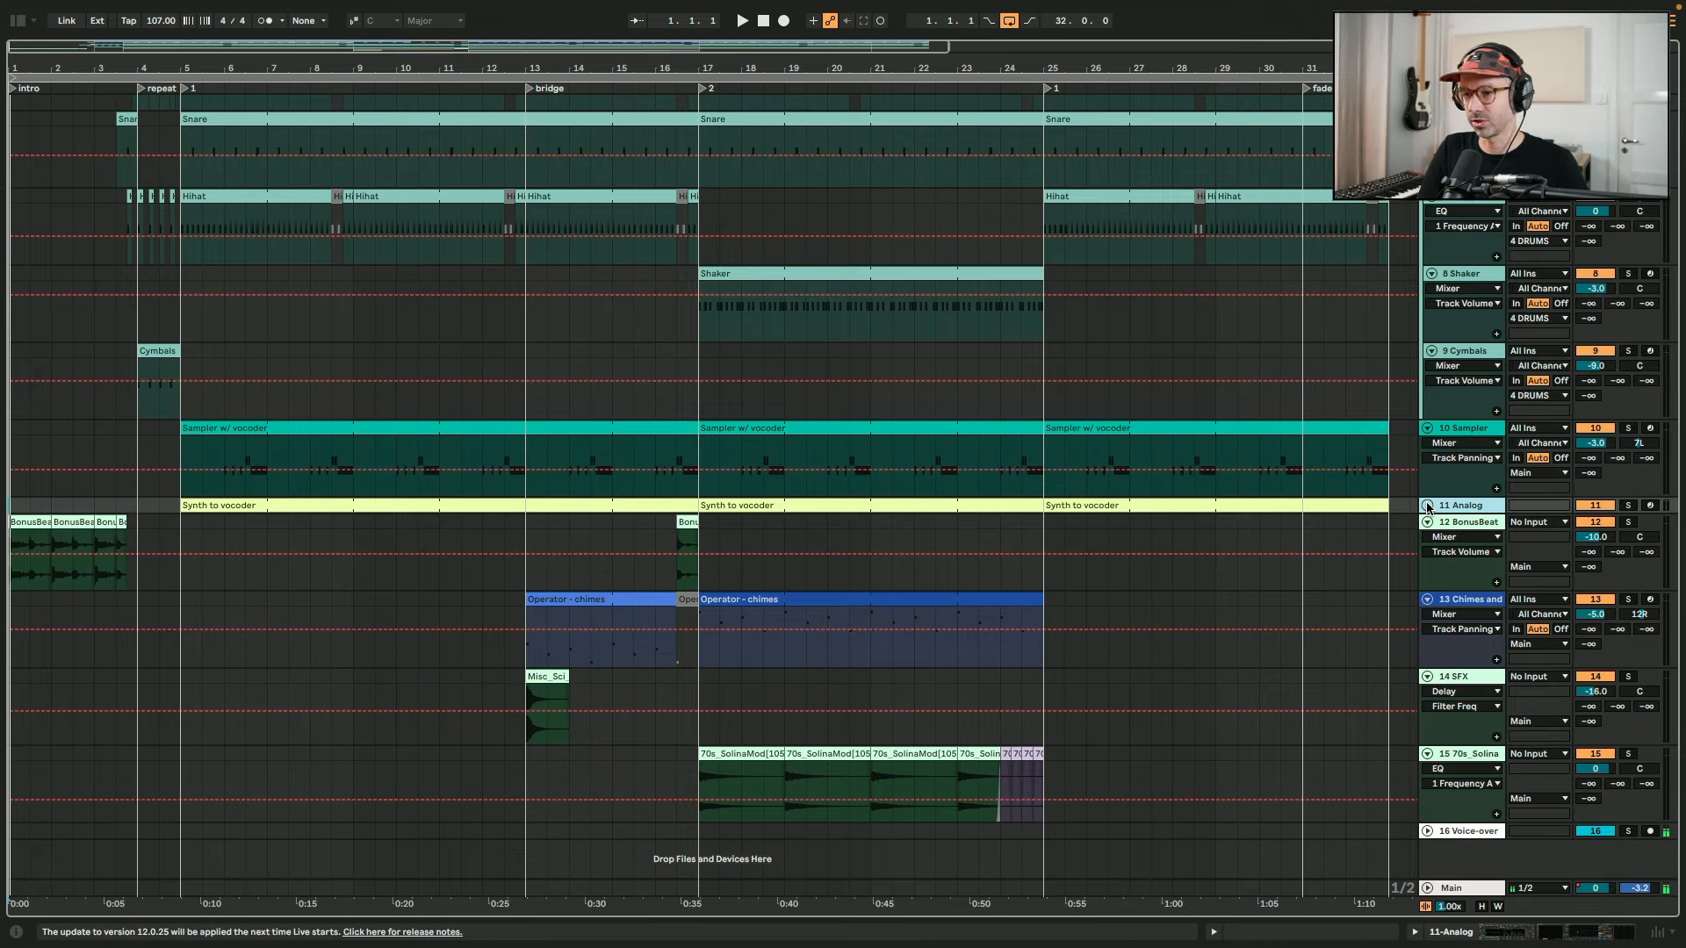
pyautogui.scroll(5, 132, 357)
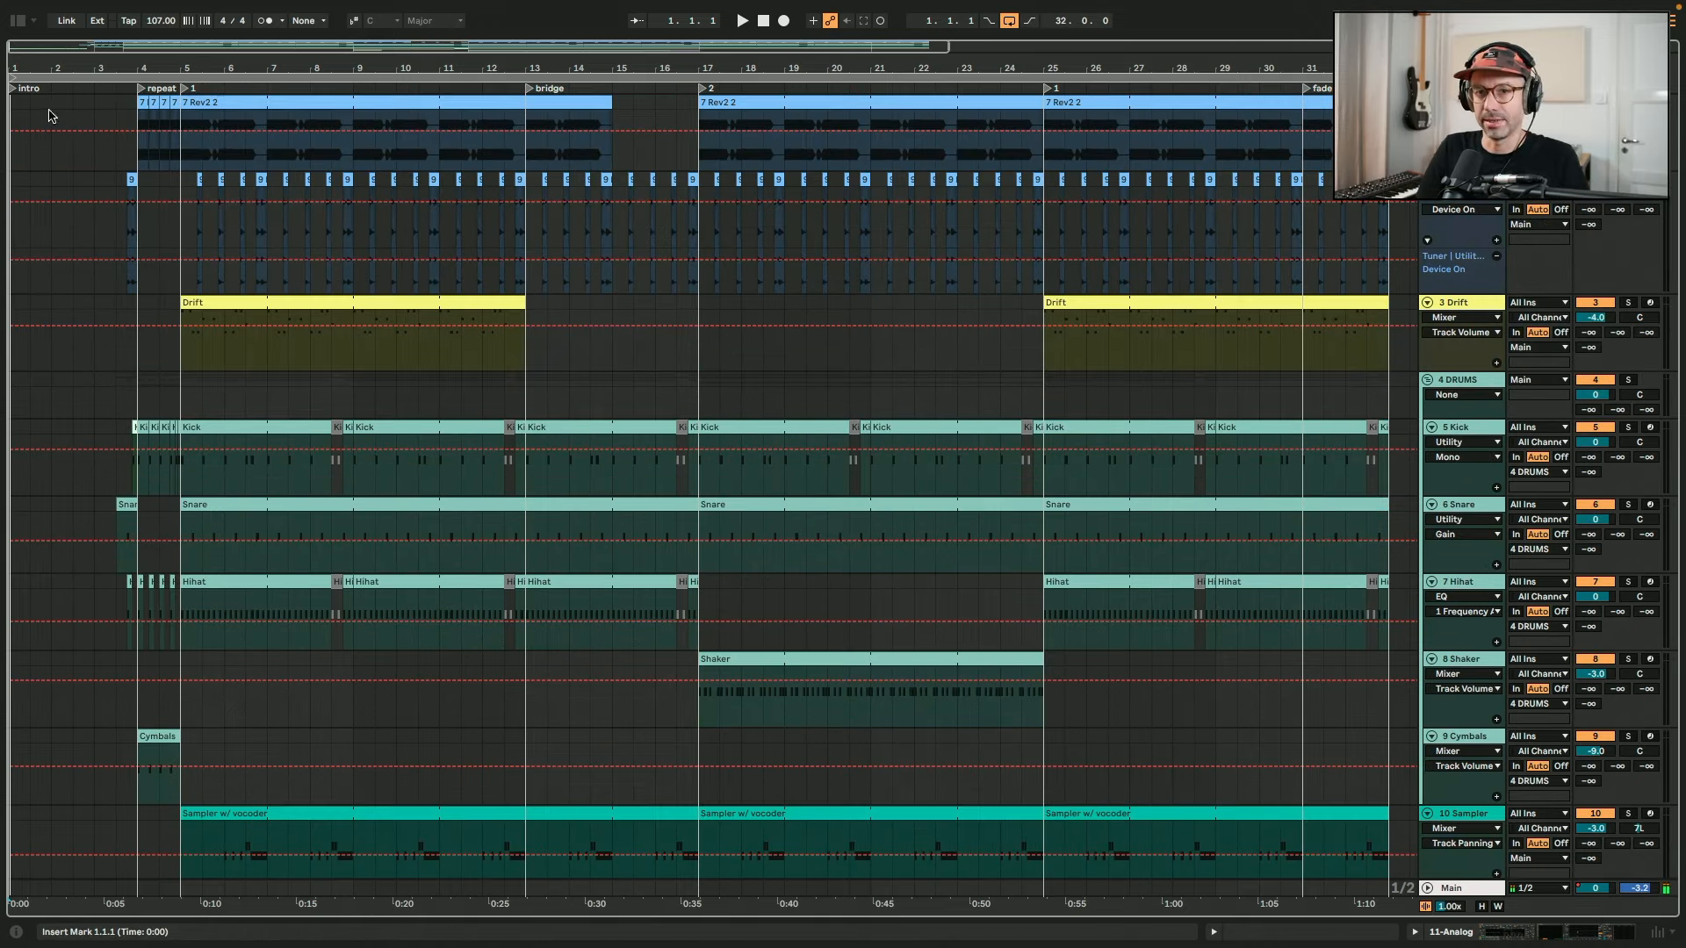
# Step: Audition the Rev2 tracks at the top of the arrangement from bar 5, with the second one soloed
pyautogui.moveTo(167, 69); pyautogui.dragTo(361, 167)
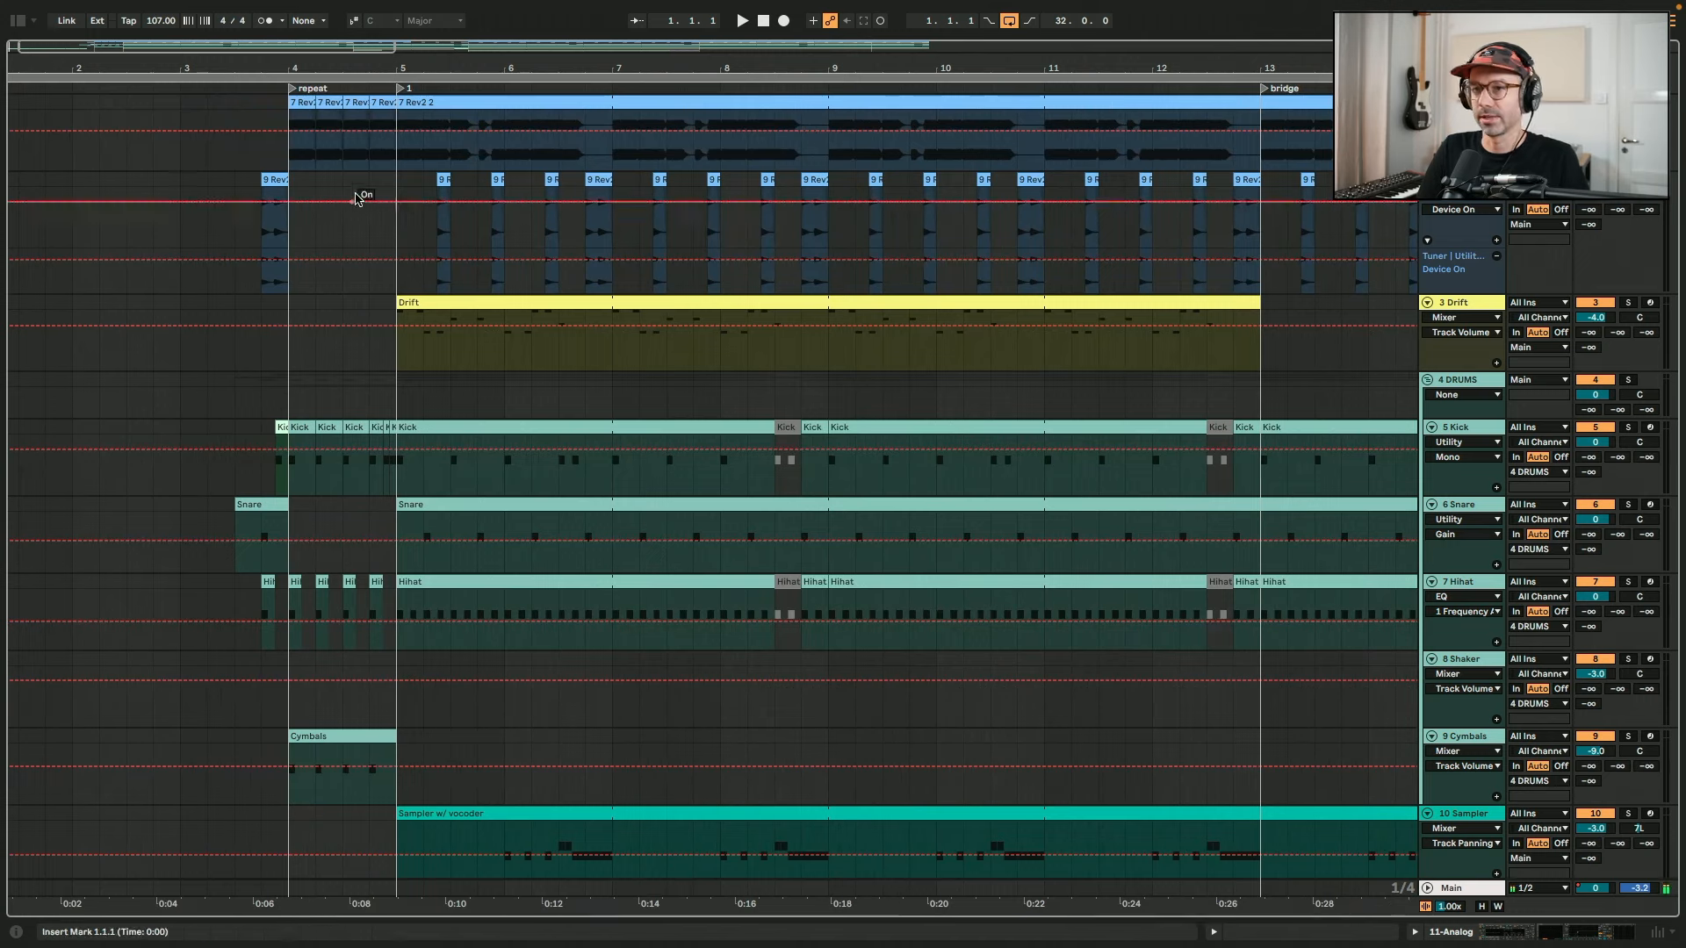
pyautogui.click(391, 158)
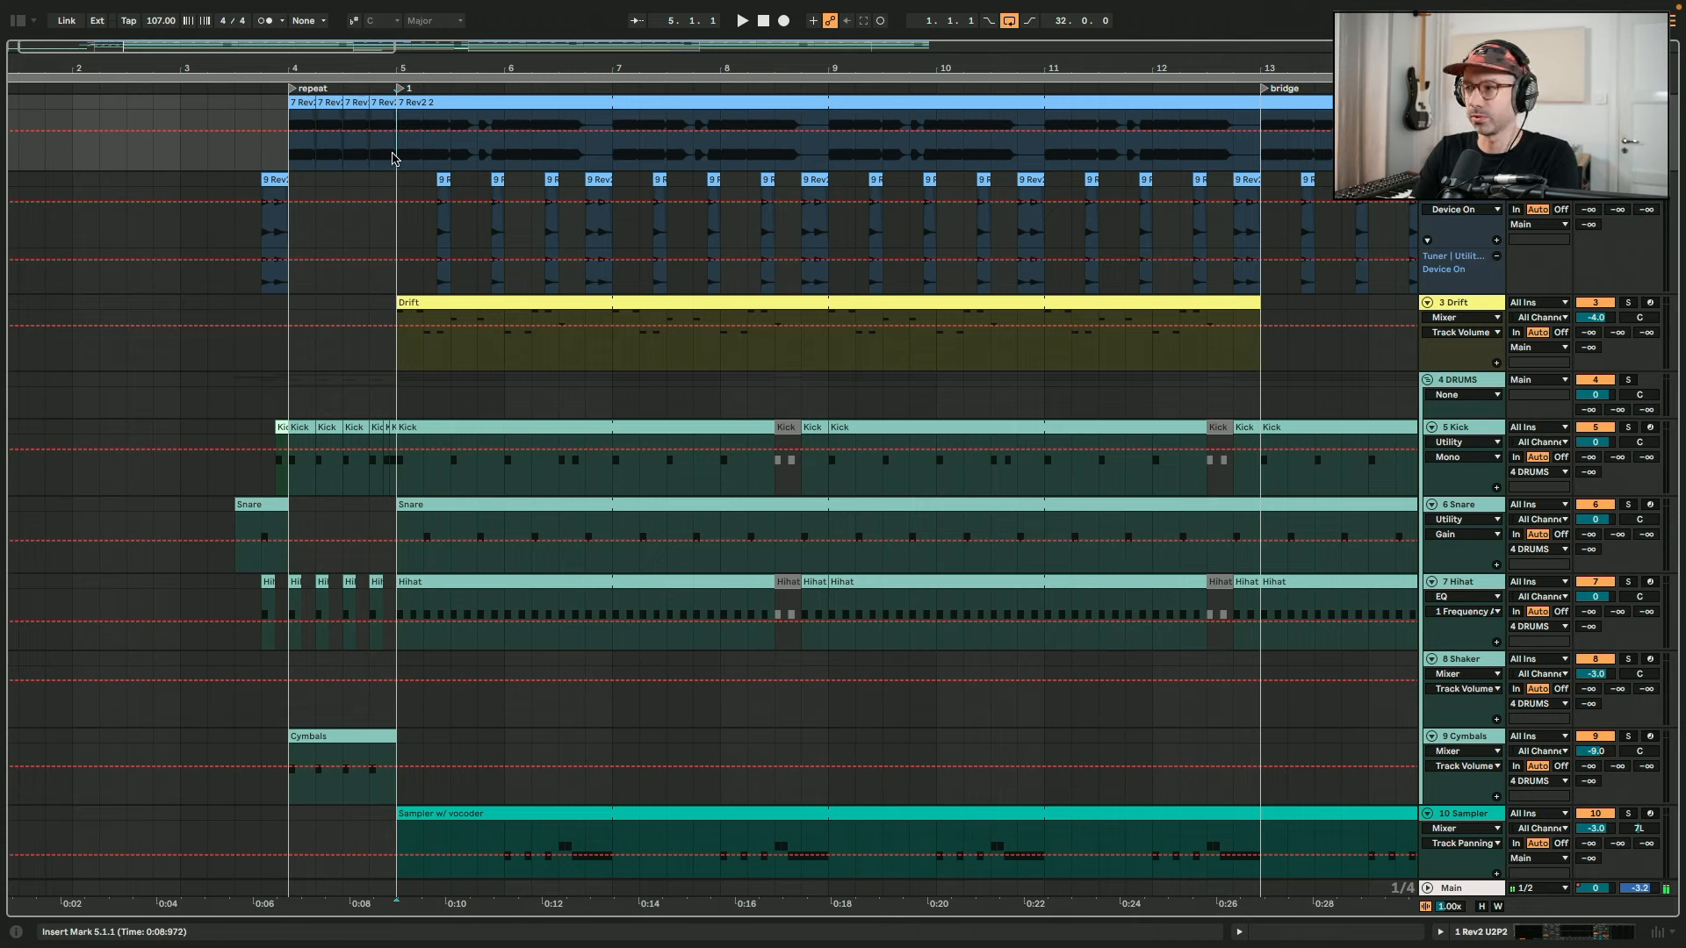
pyautogui.press('space')
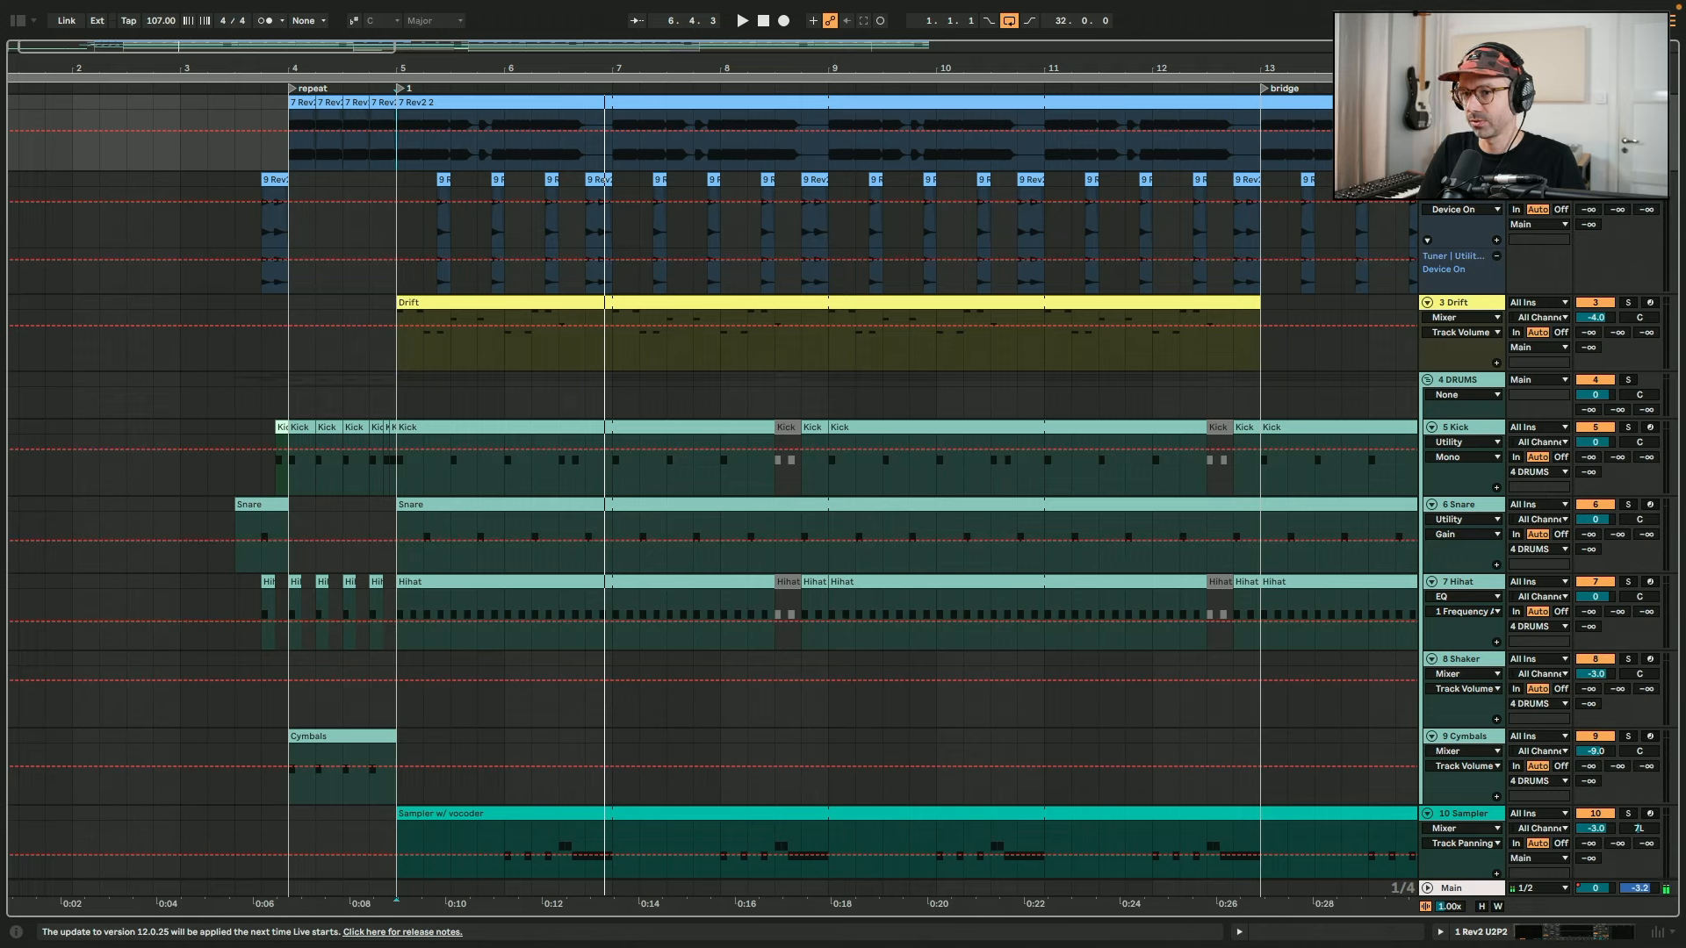
pyautogui.click(387, 235)
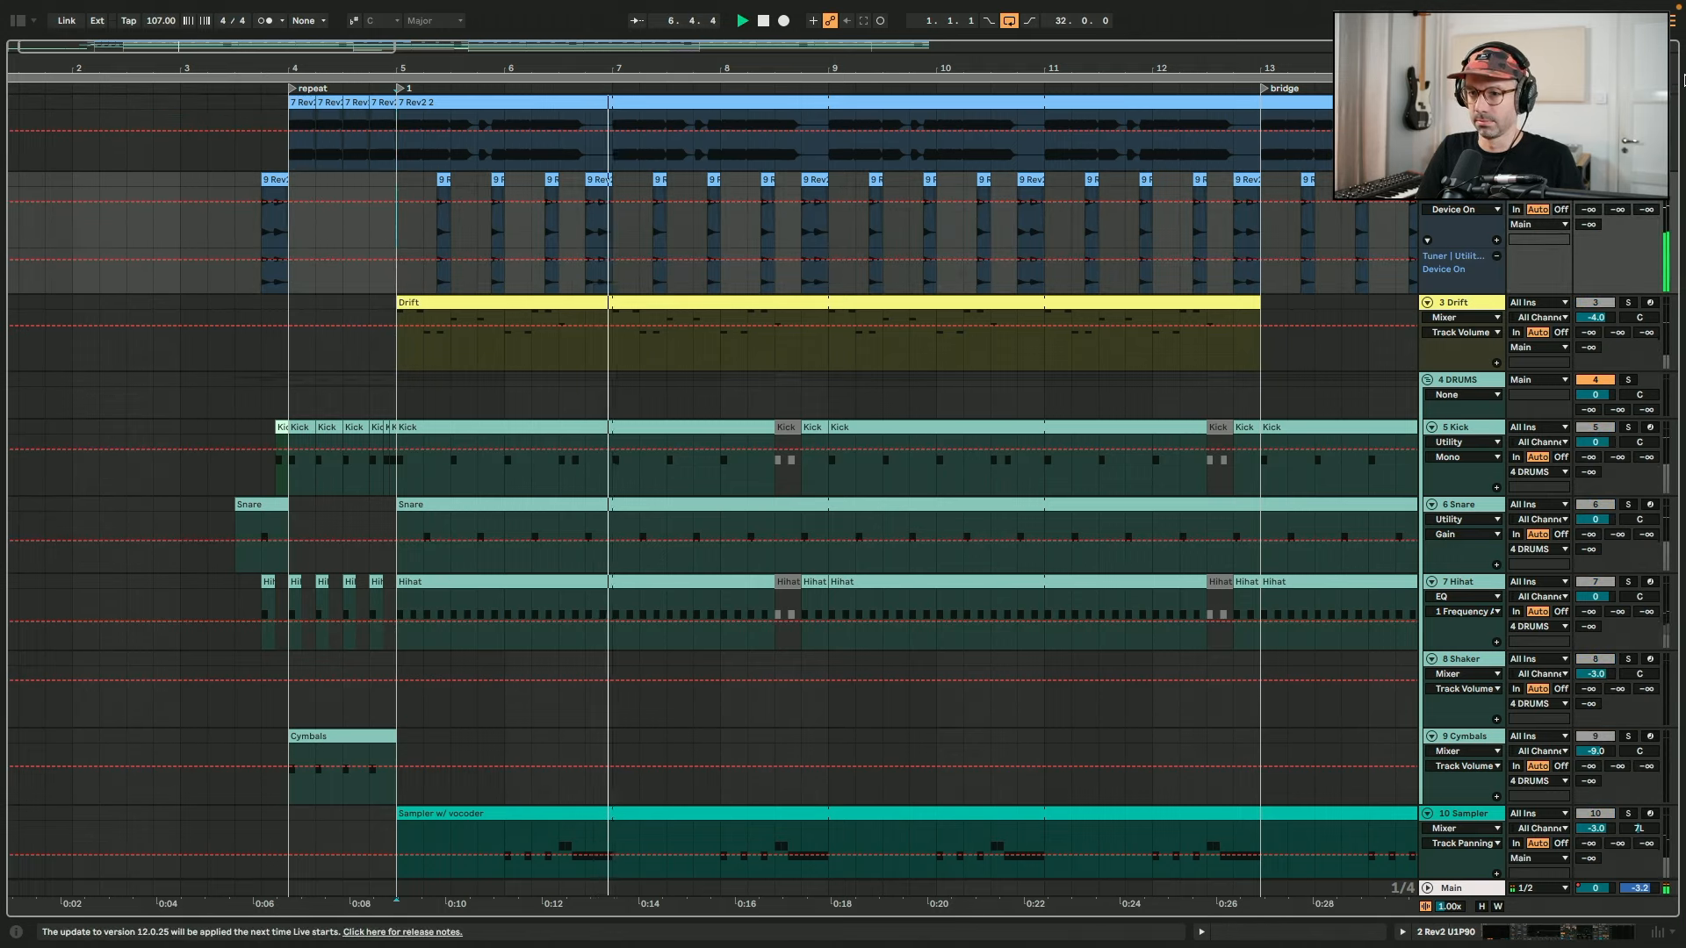
pyautogui.press('space')
# Step: View the notes of the Drift clip at bar 5, and play the Drift track soloed with its devices shown
pyautogui.doubleClick(576, 304)
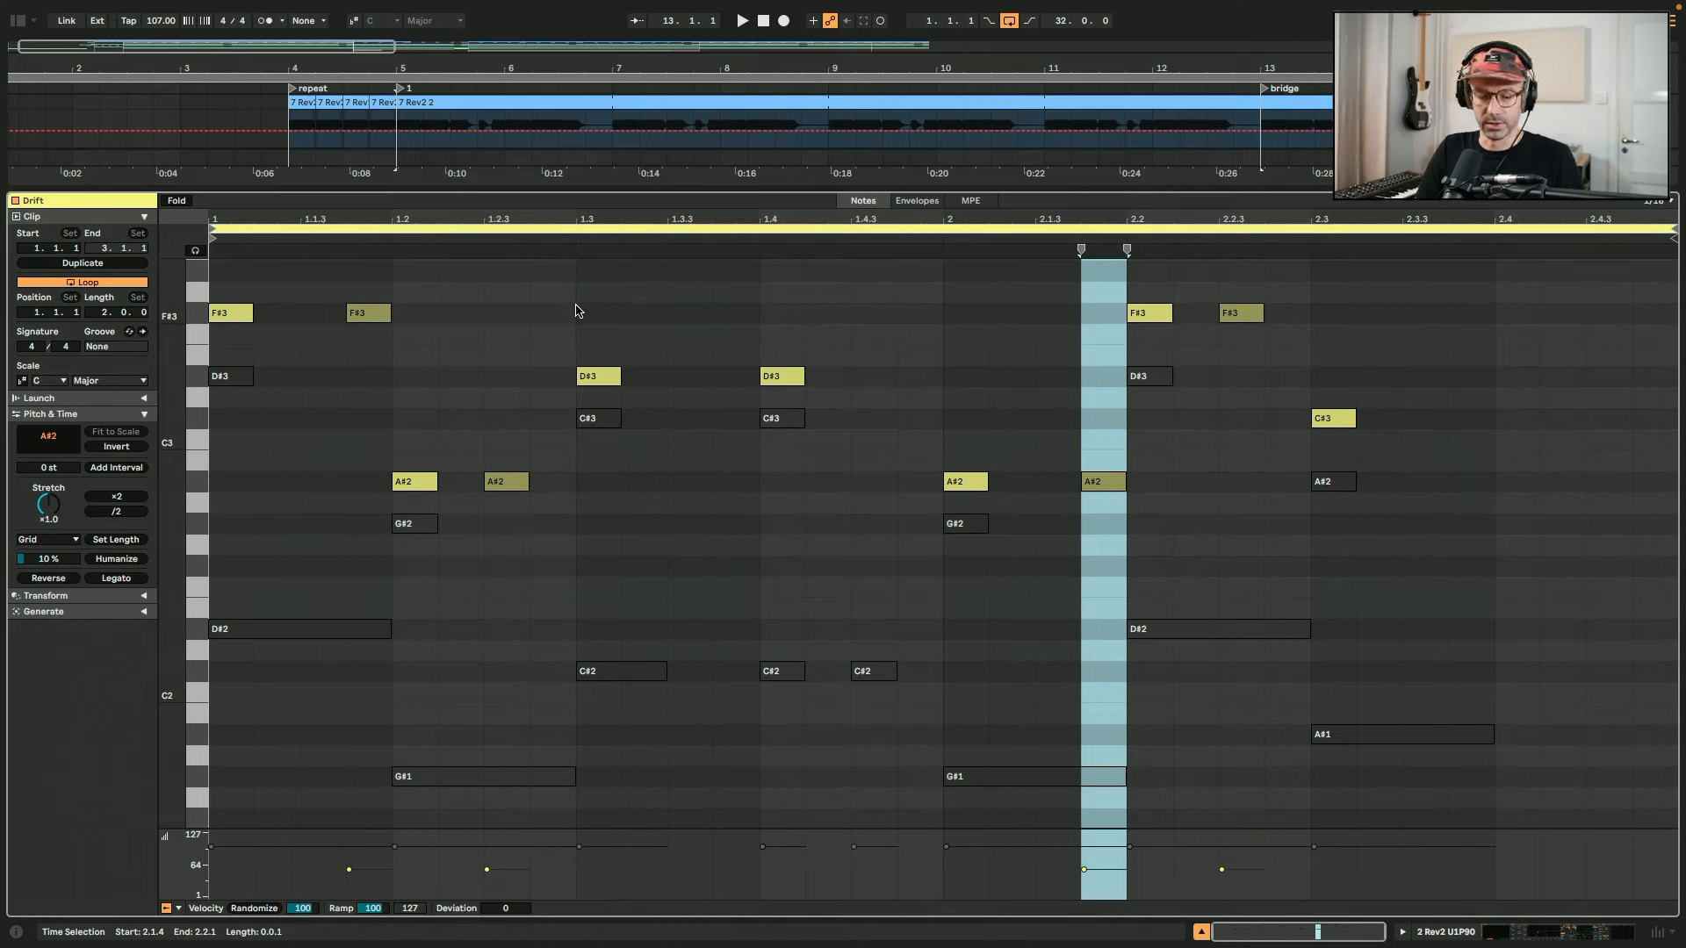
pyautogui.hotkey('shift', 'Tab')
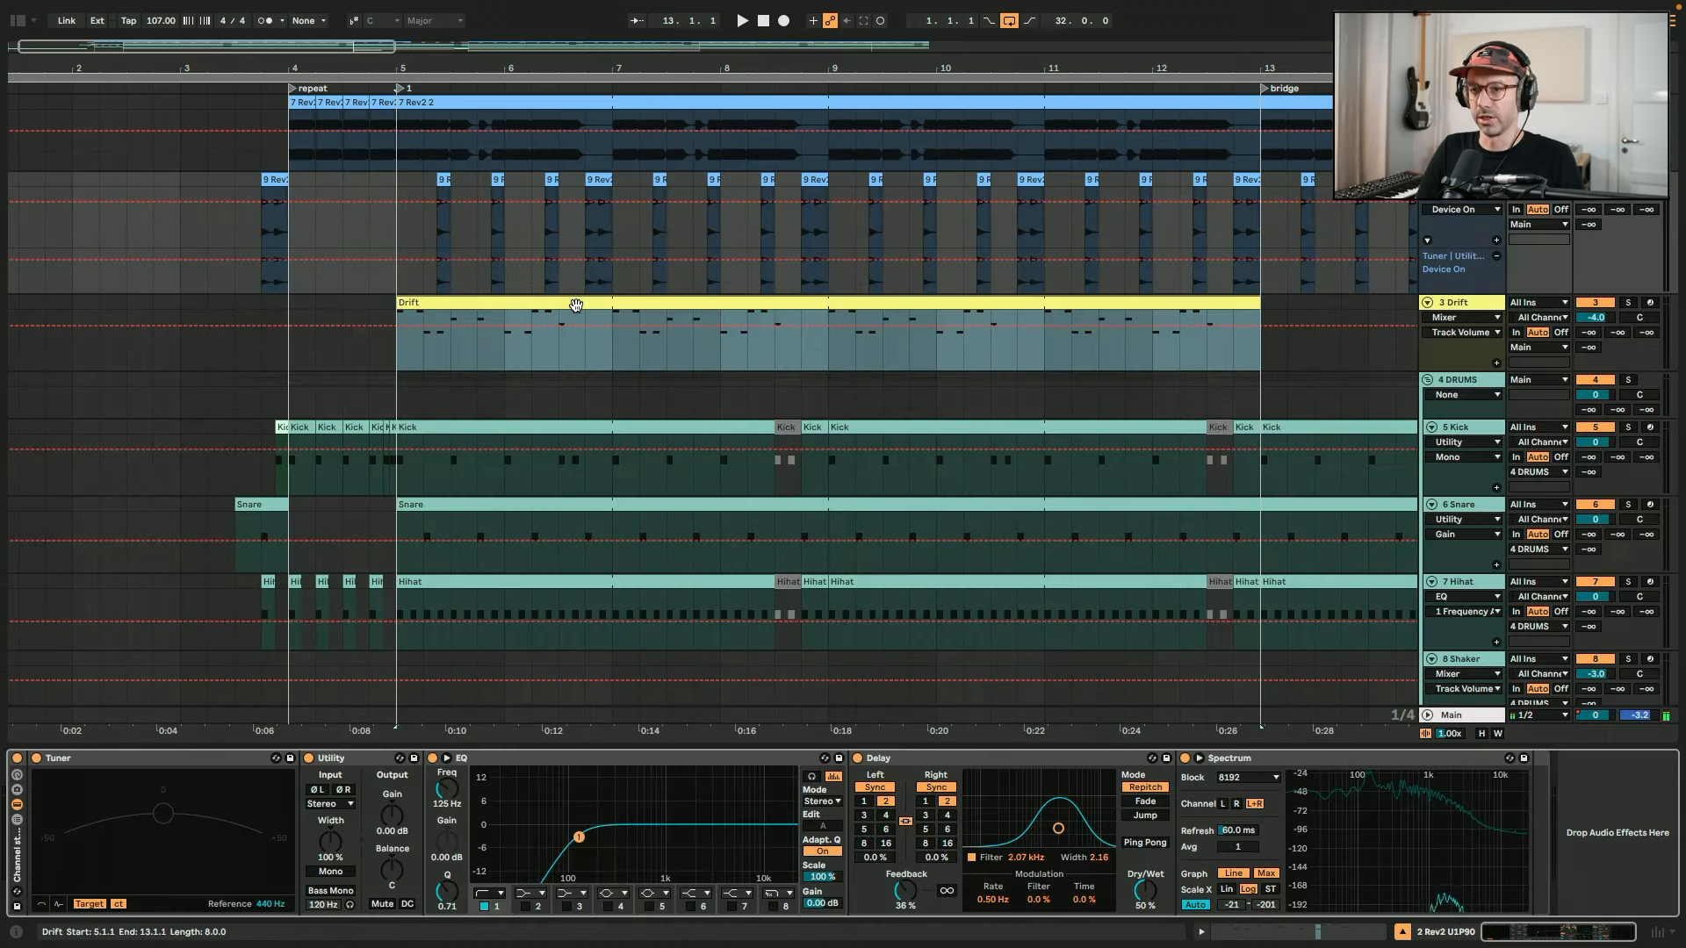
pyautogui.click(1627, 303)
pyautogui.press('space')
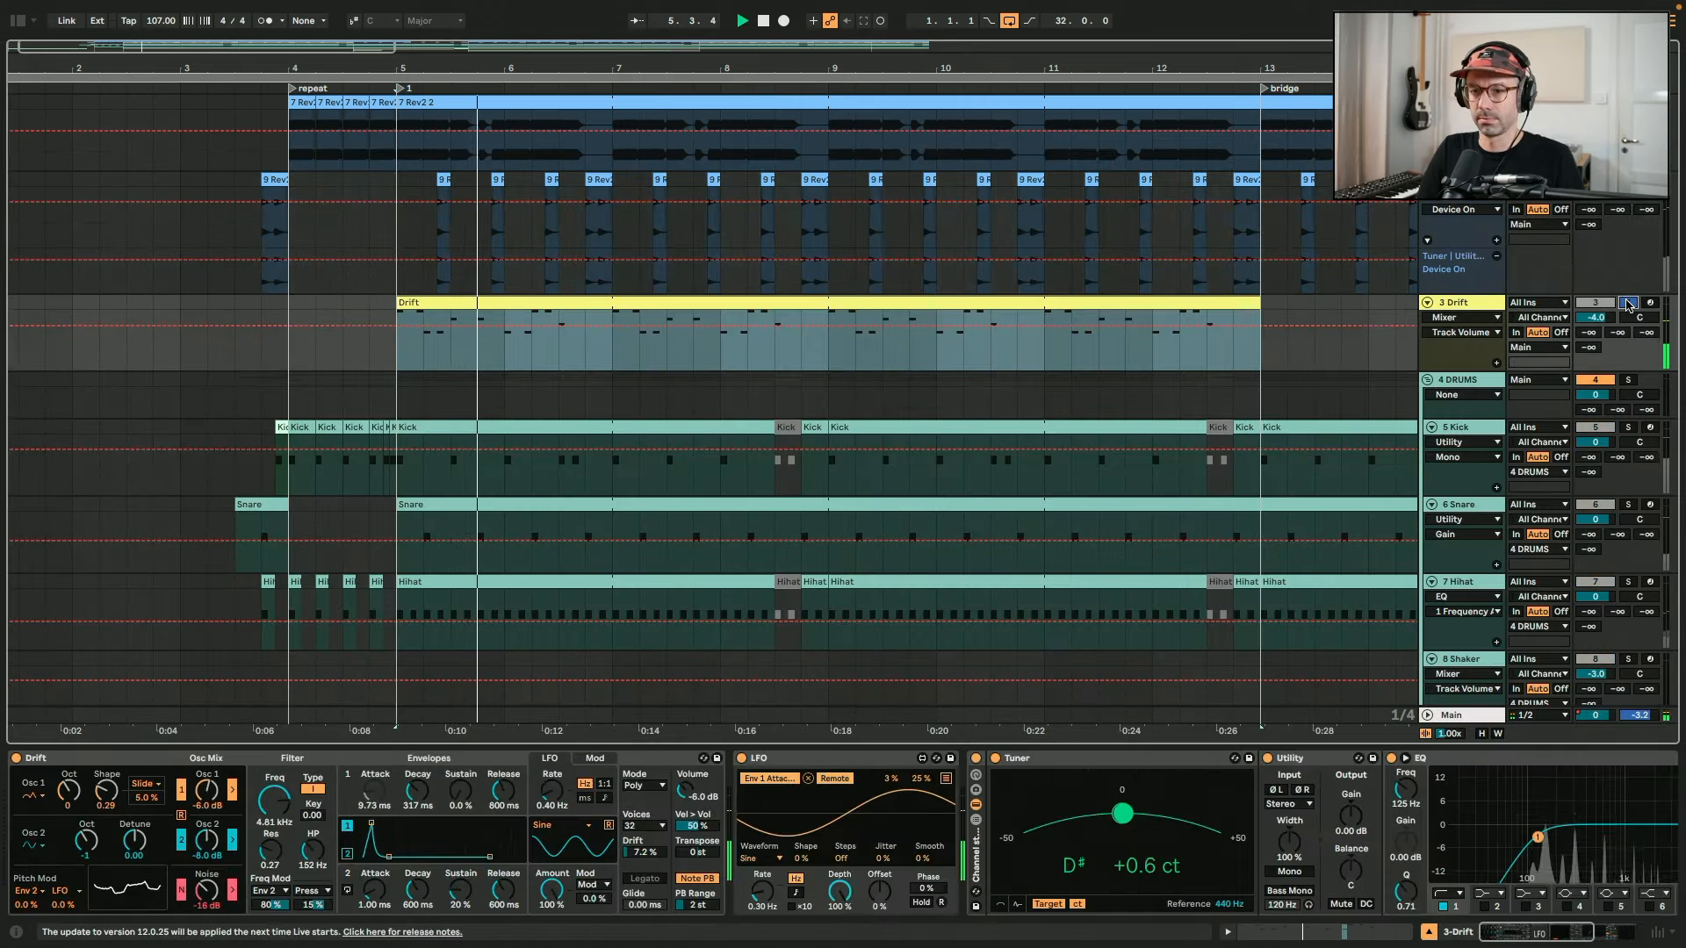
pyautogui.press('space')
# Step: Audition the Kick track and the Snare track from bar 5, each in solo
pyautogui.scroll(-5, 1628, 305)
pyautogui.click(1627, 171)
pyautogui.press('space')
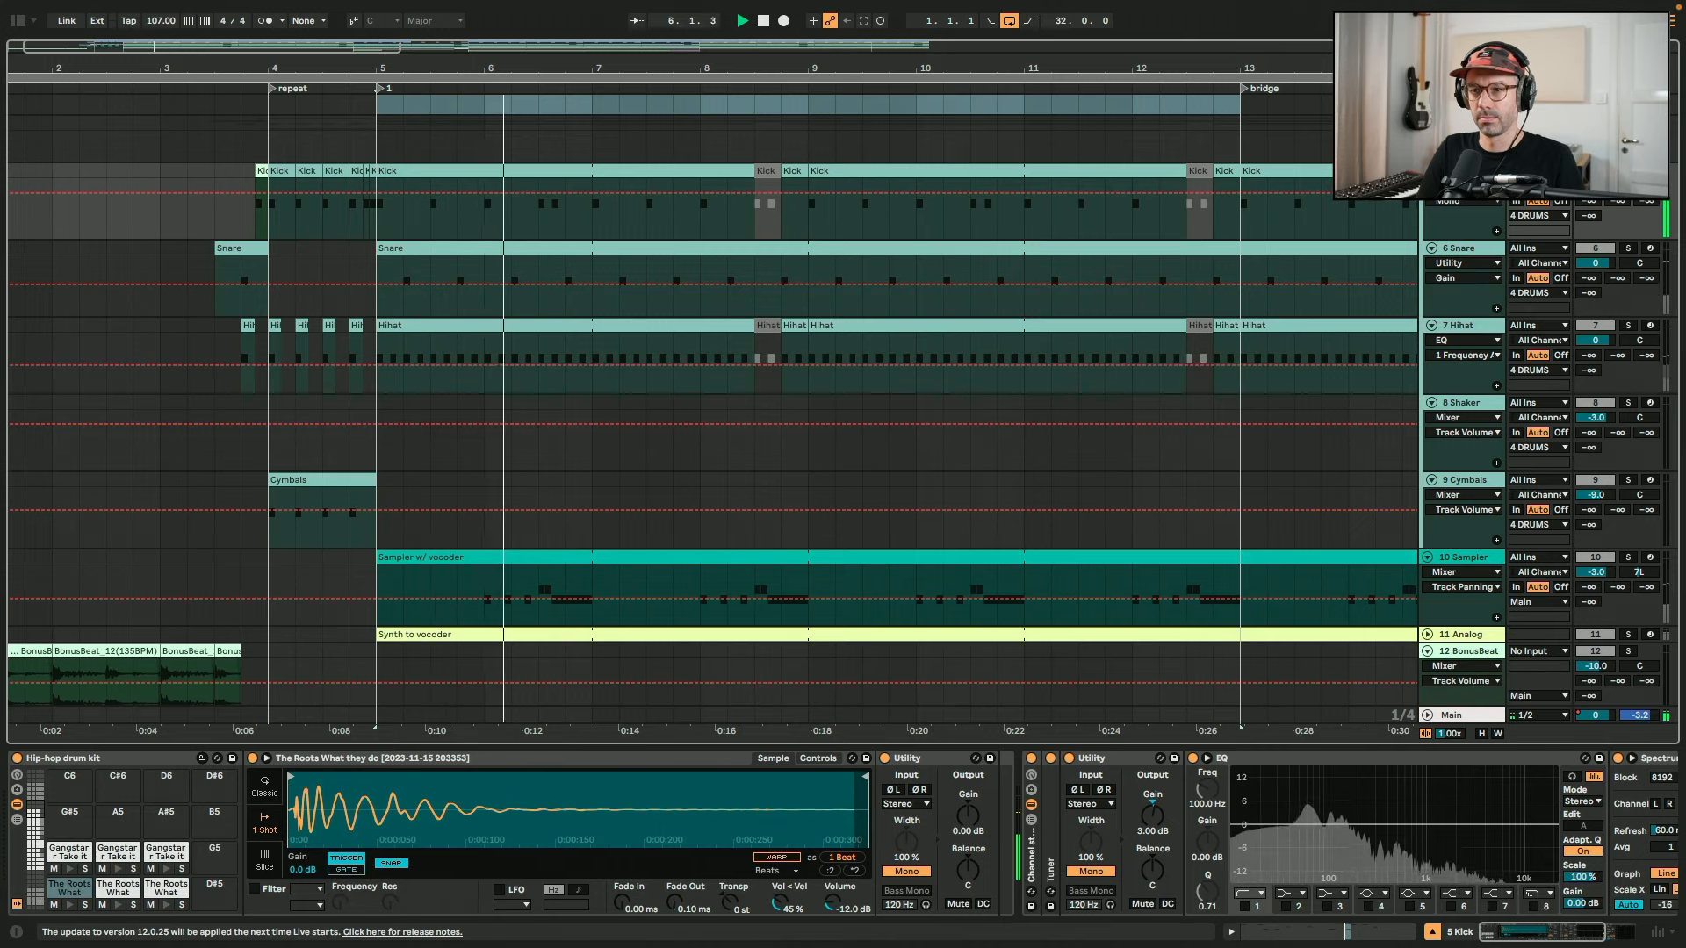
pyautogui.click(1628, 248)
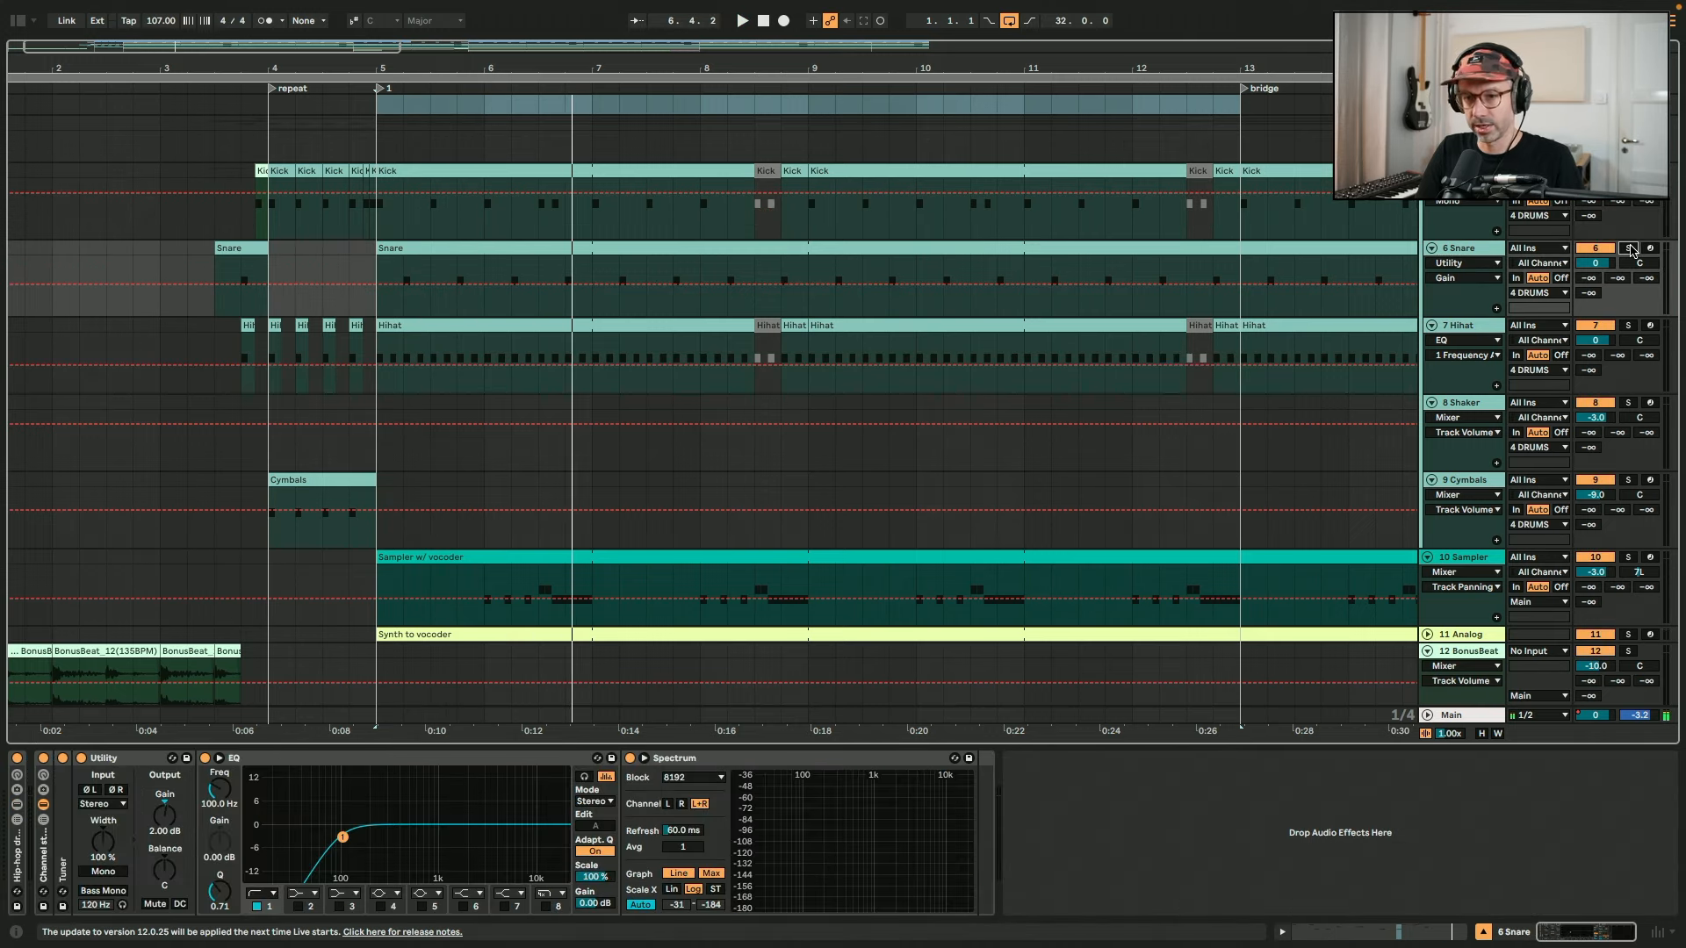
pyautogui.press('space')
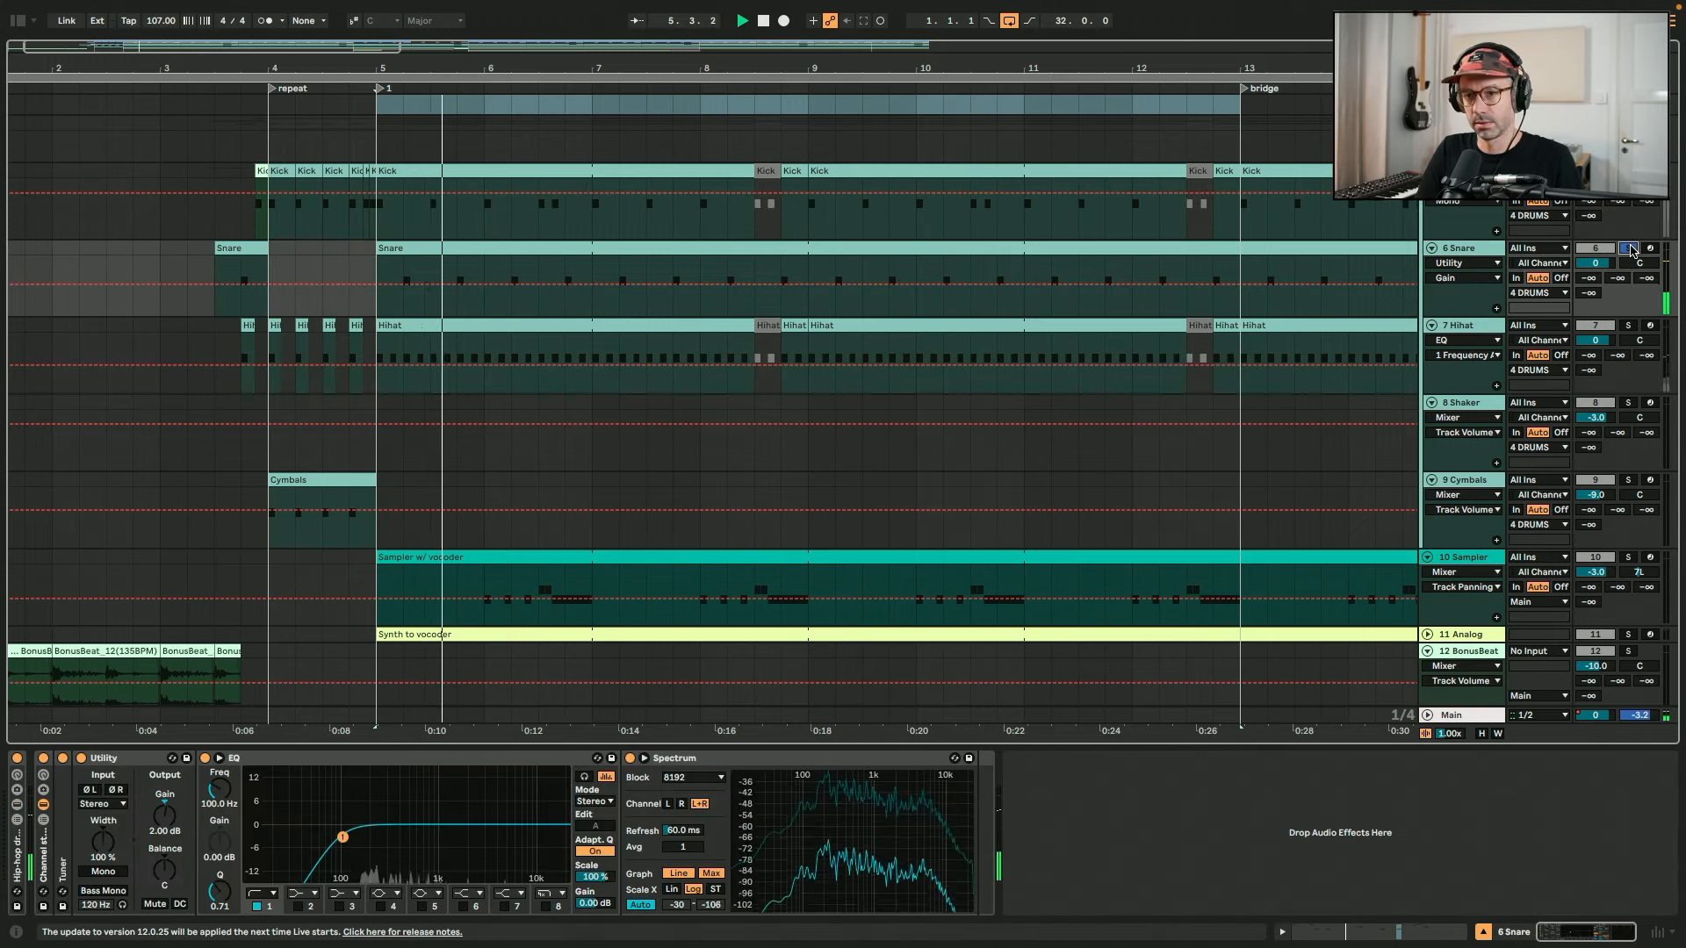
# Step: Audition the Hihat track in solo, and play the whole DRUMS group soloed from bar 5
pyautogui.click(1629, 326)
pyautogui.click(1630, 326)
pyautogui.press('space')
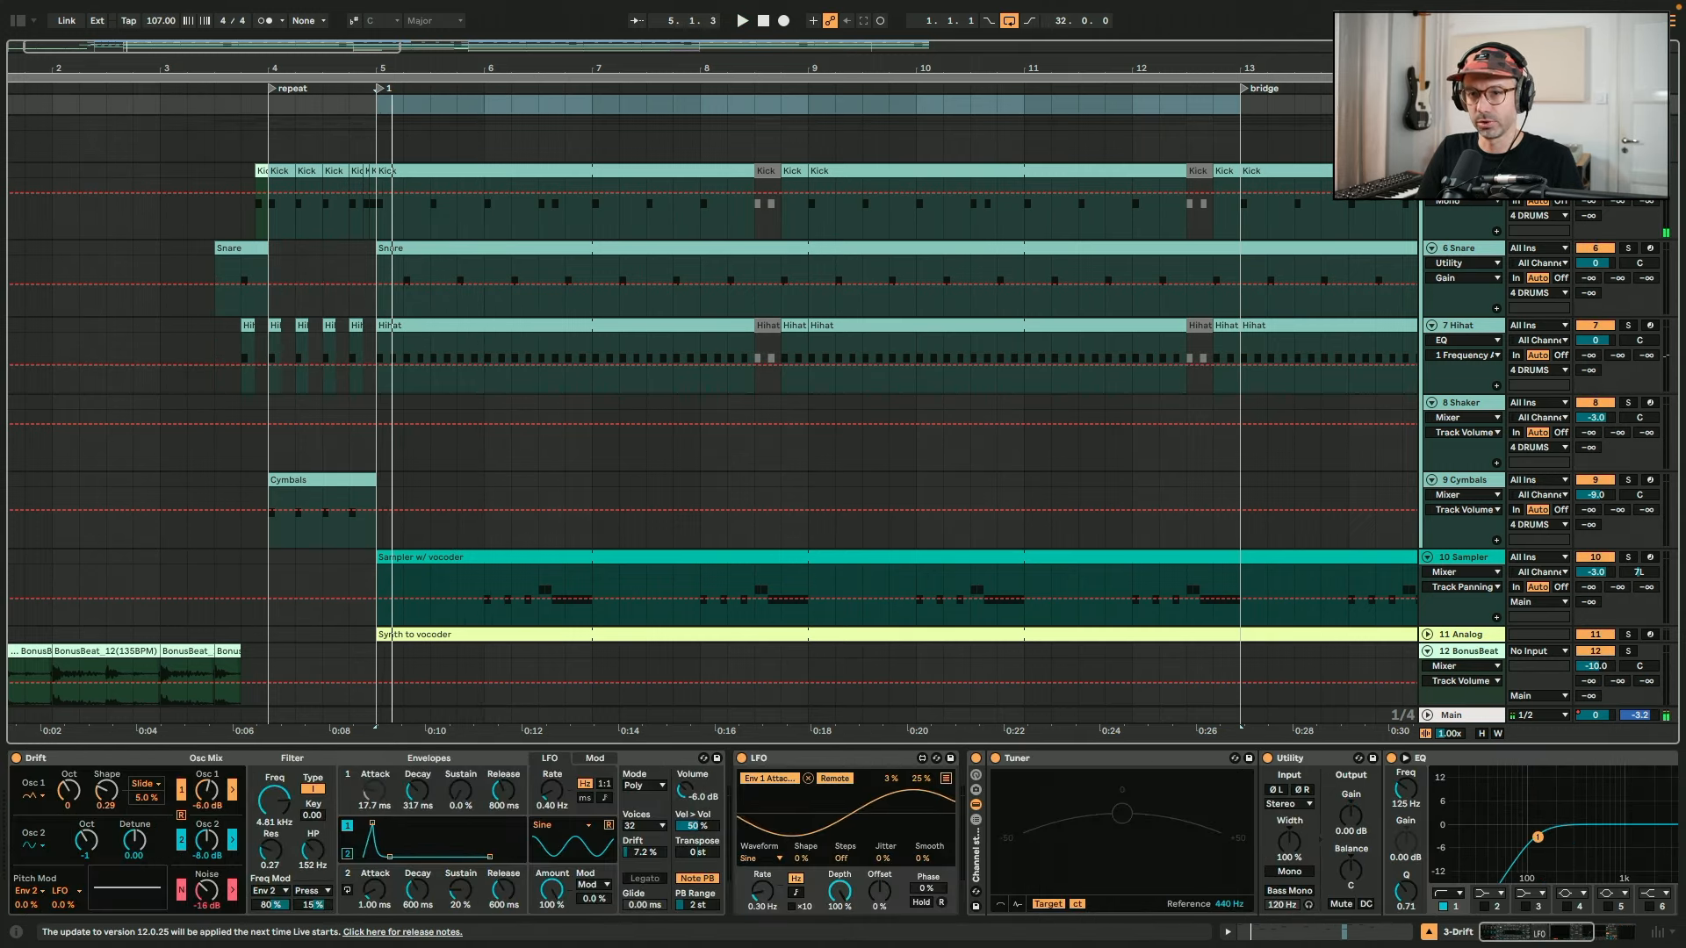
pyautogui.click(383, 224)
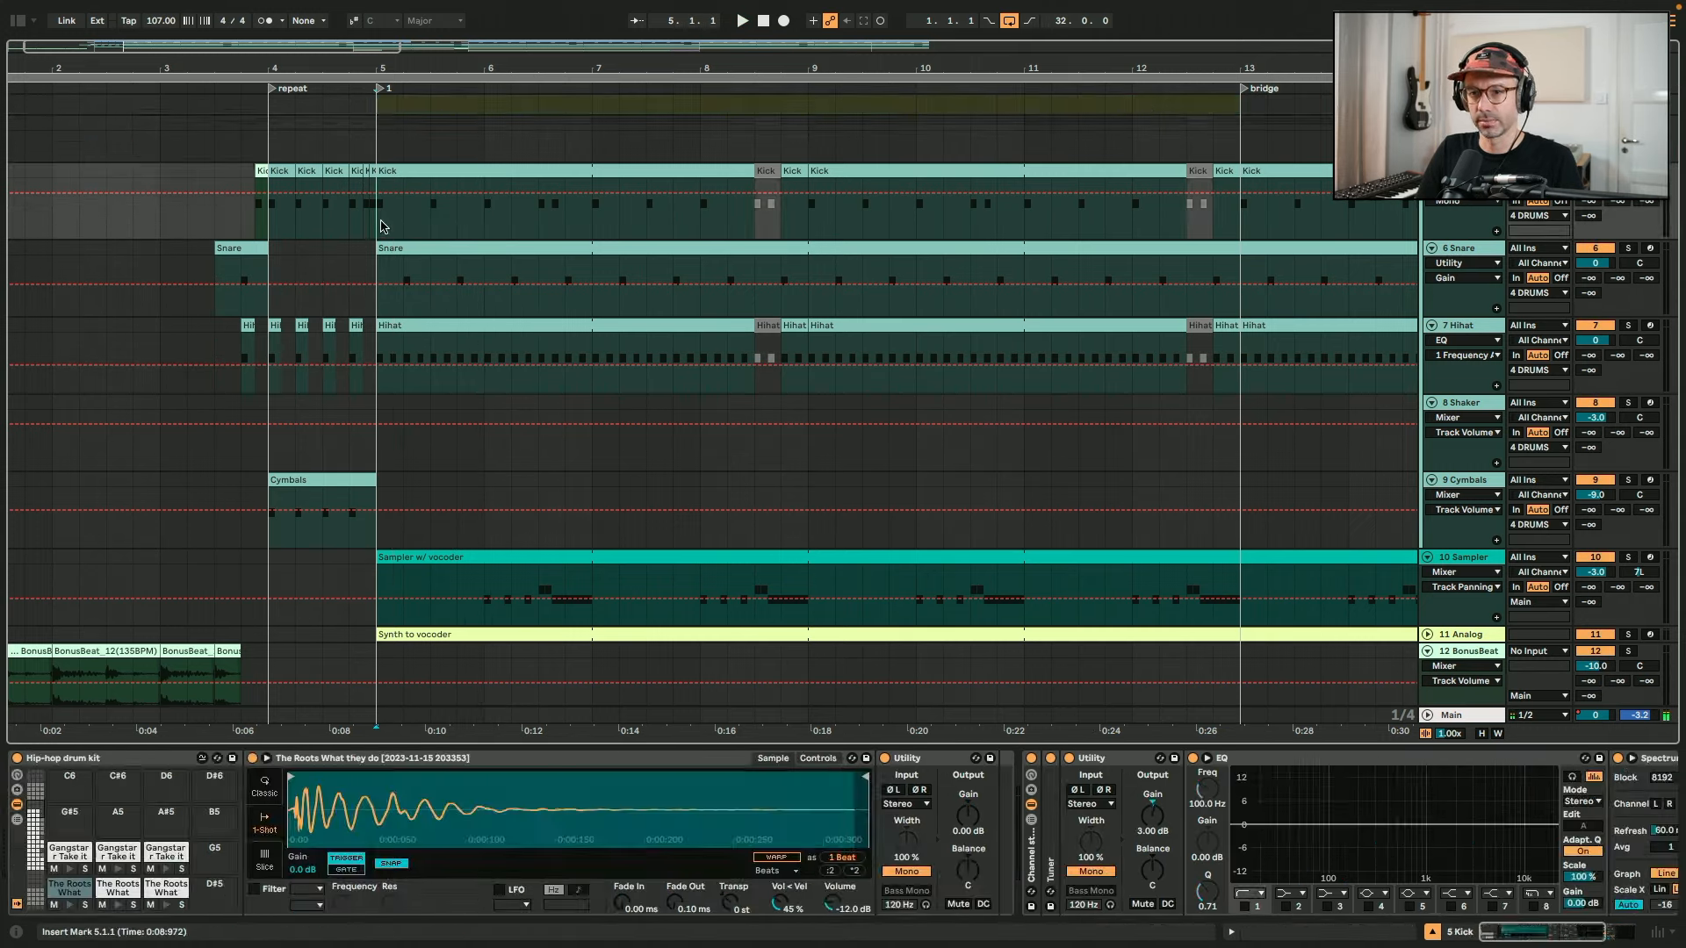
pyautogui.press('space')
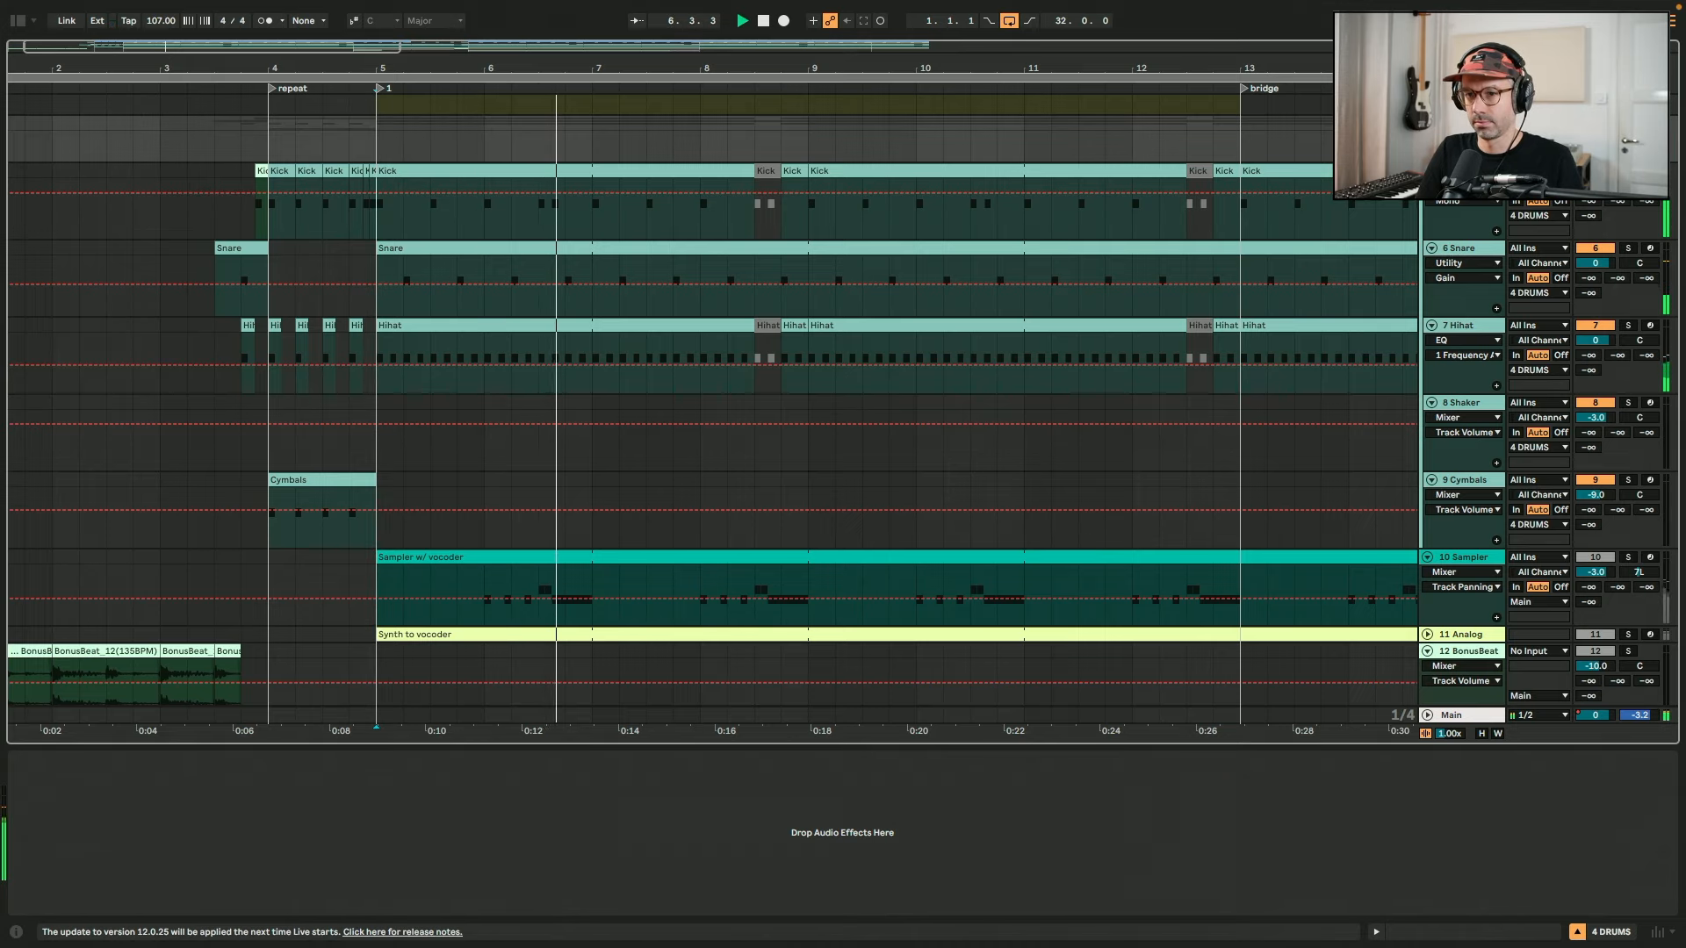
# Step: Inspect the Sampler track's Vocoder device and briefly unfold the Analog track that feeds it
pyautogui.click(1457, 285)
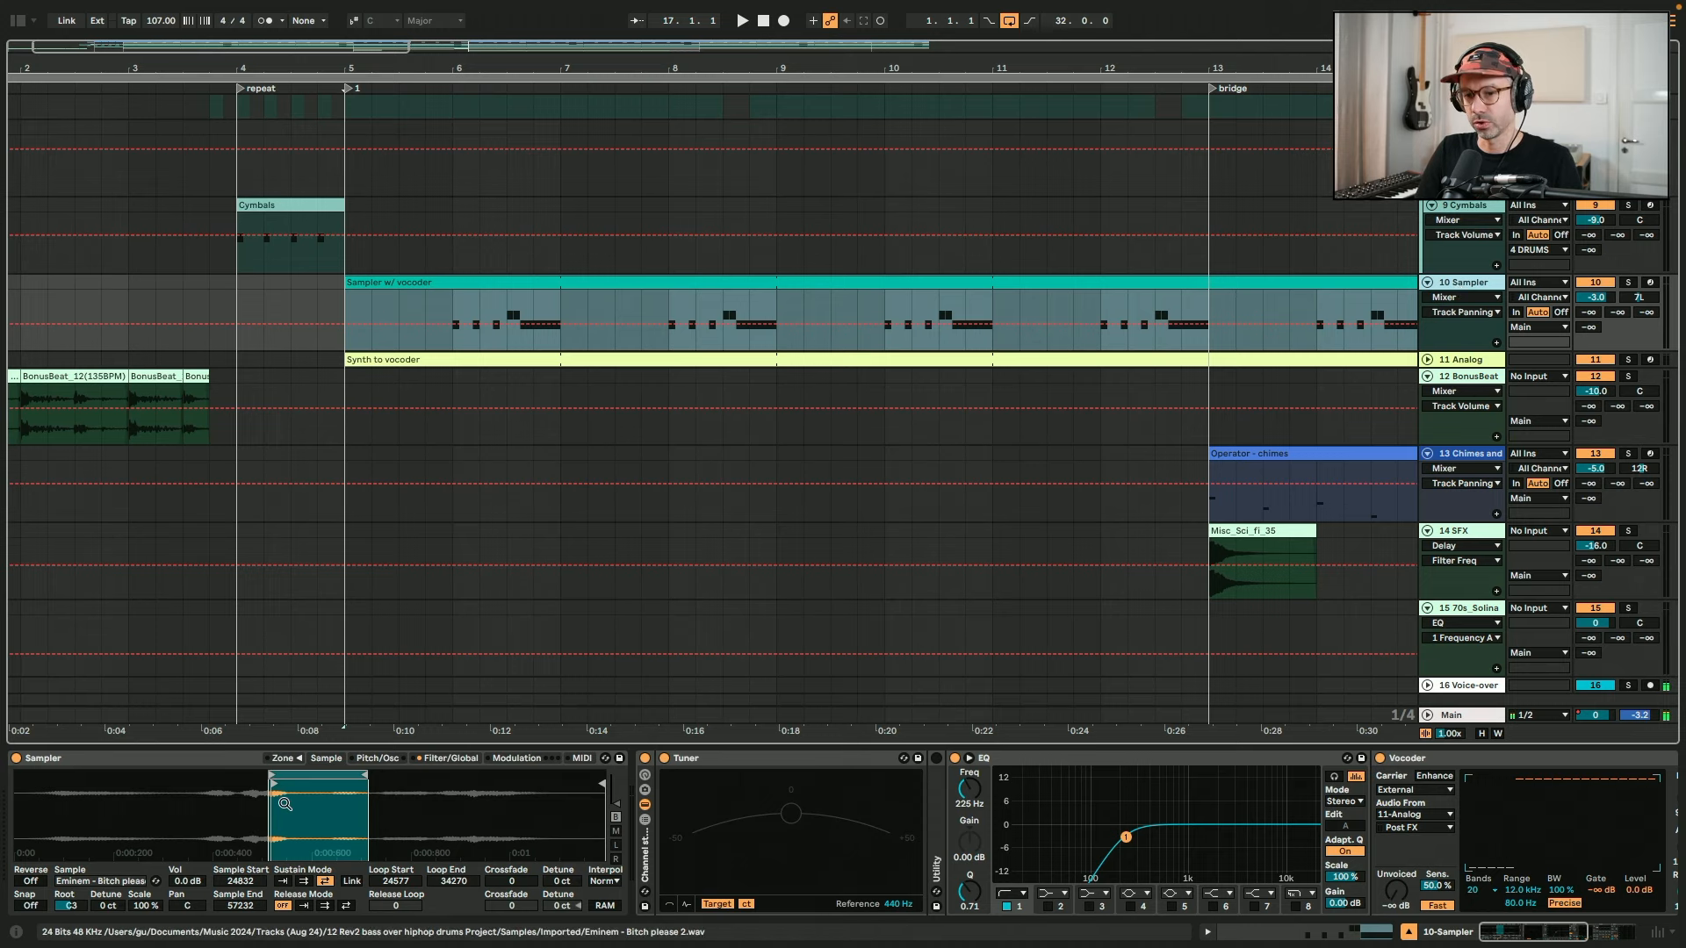
pyautogui.click(1450, 757)
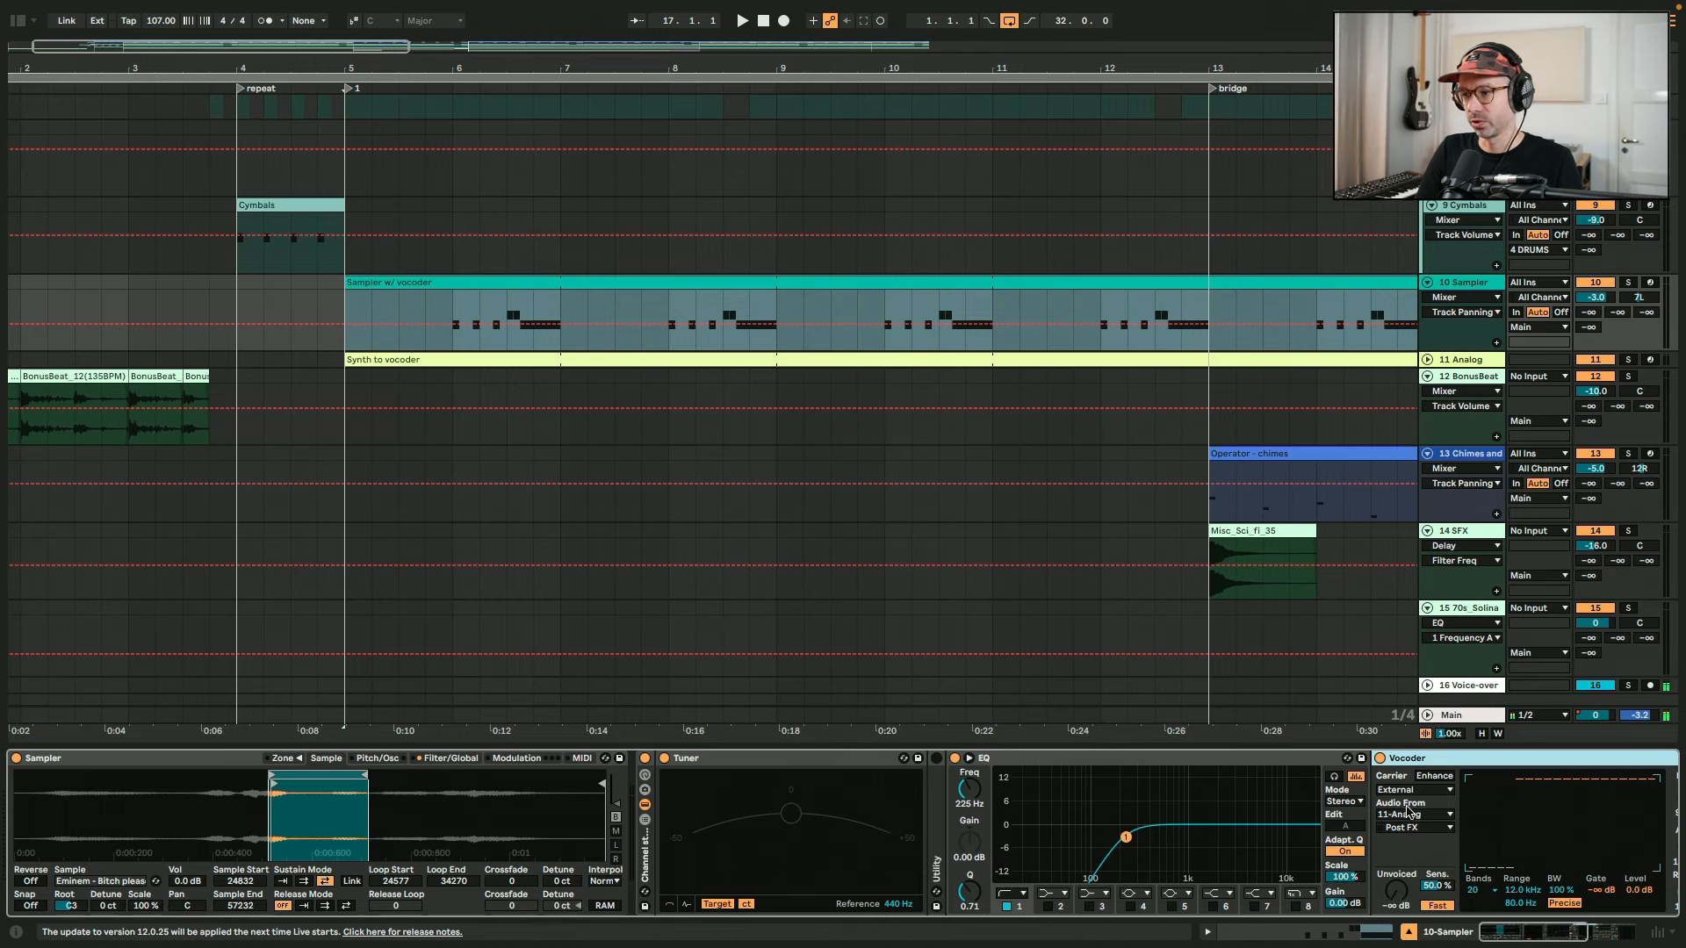
pyautogui.click(1427, 360)
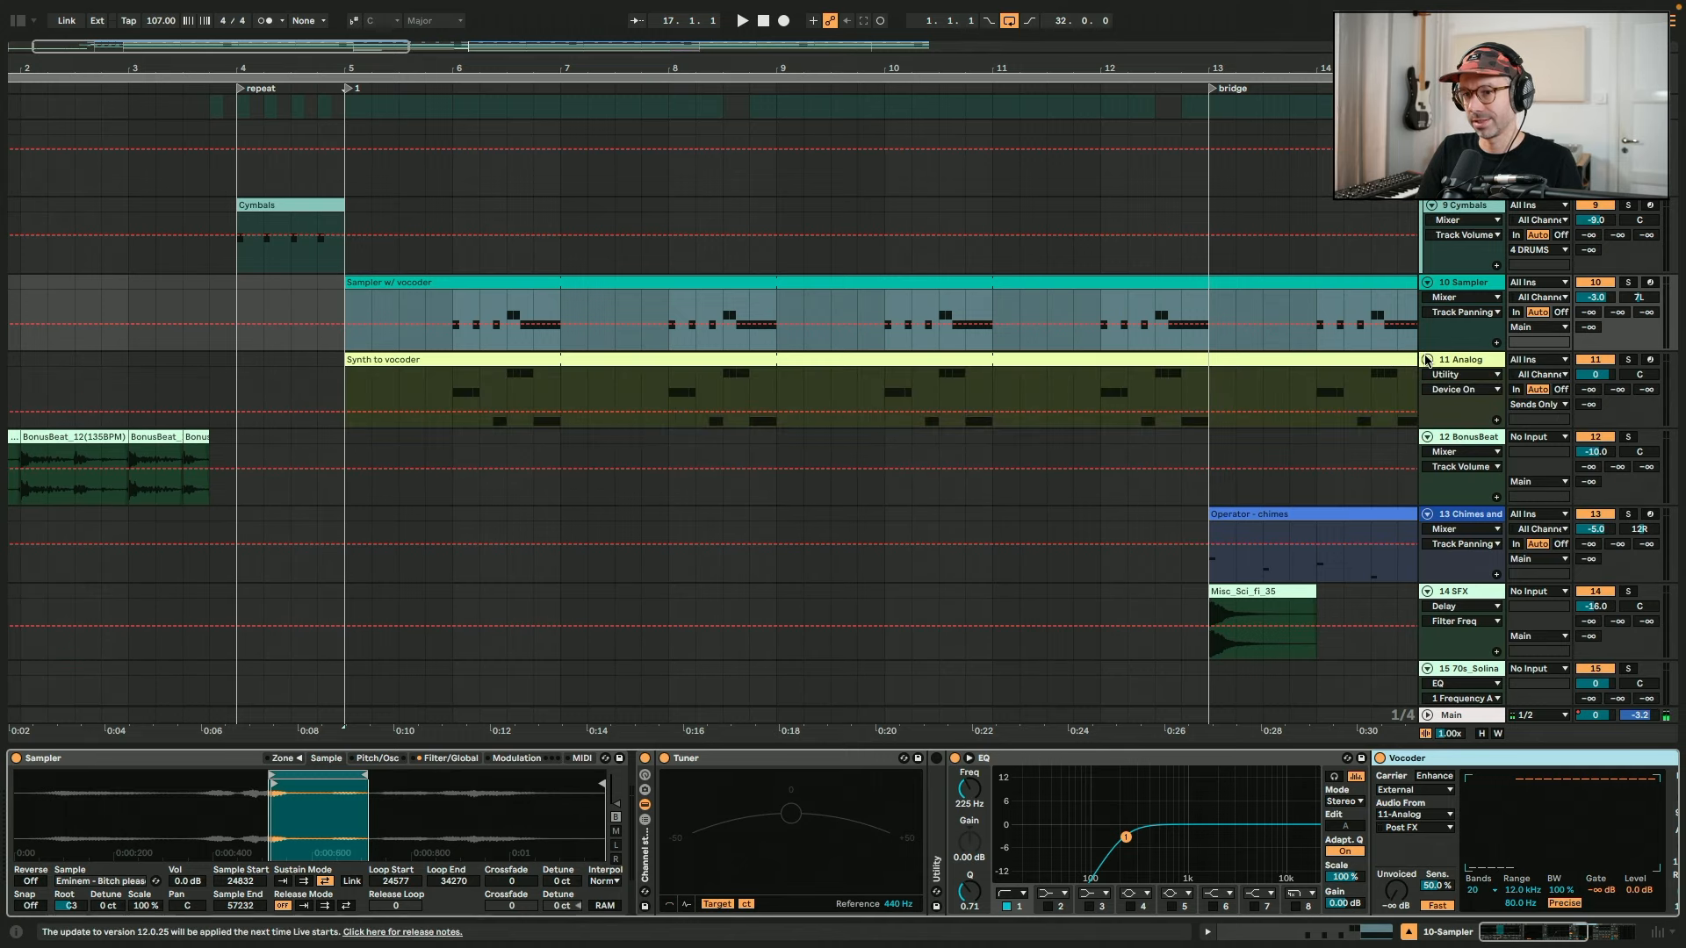
pyautogui.click(1427, 360)
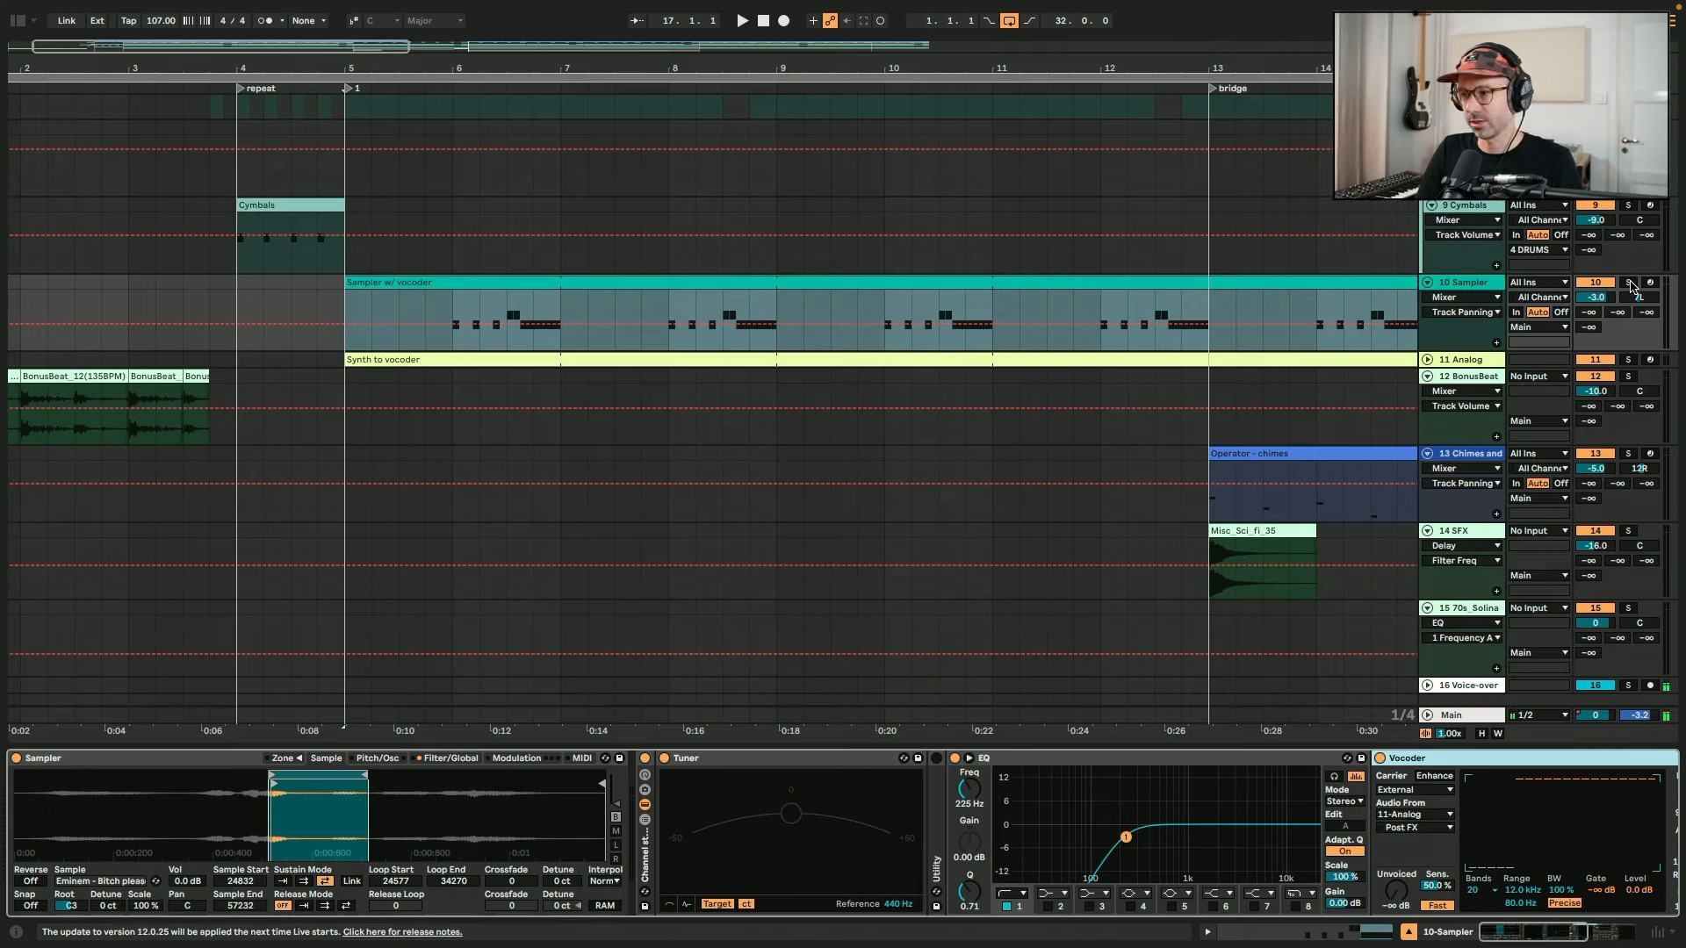
# Step: Solo the Sampler track and play its vocoder clip from about bar 6
pyautogui.click(1629, 283)
pyautogui.click(451, 304)
pyautogui.press('space')
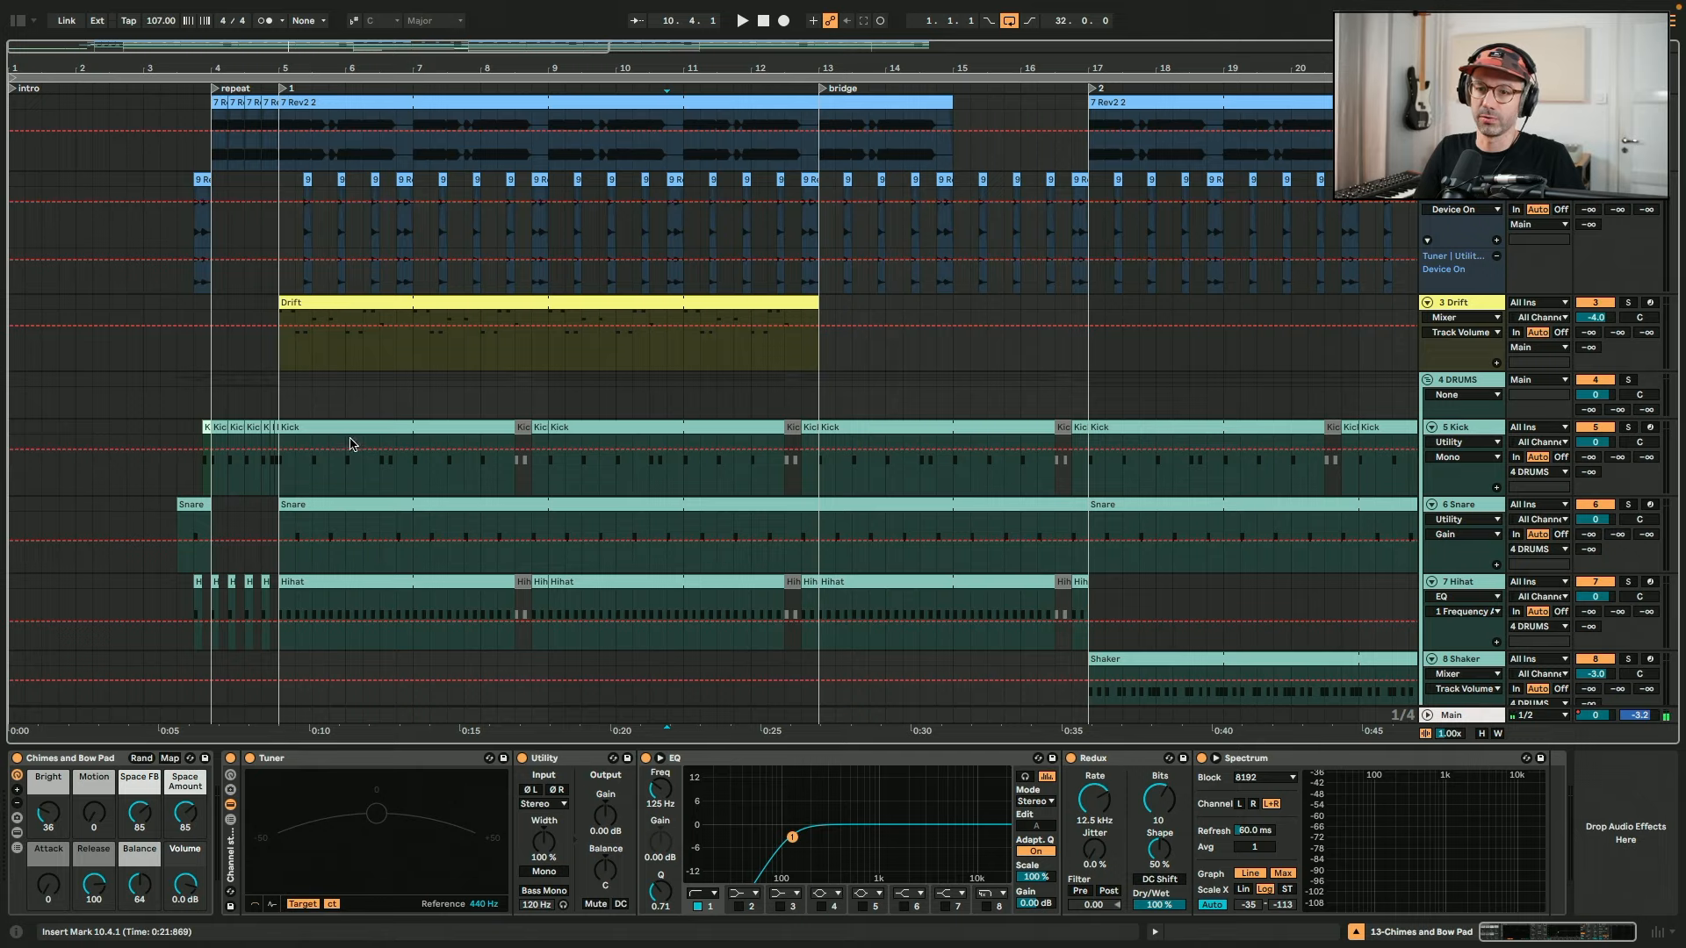
# Step: Examine the bridge section, marking 13.1.1 to 16.3.1 on the Drift track and placing the insert marker at bar 13 on the second Rev2 track
pyautogui.scroll(-6, 378, 562)
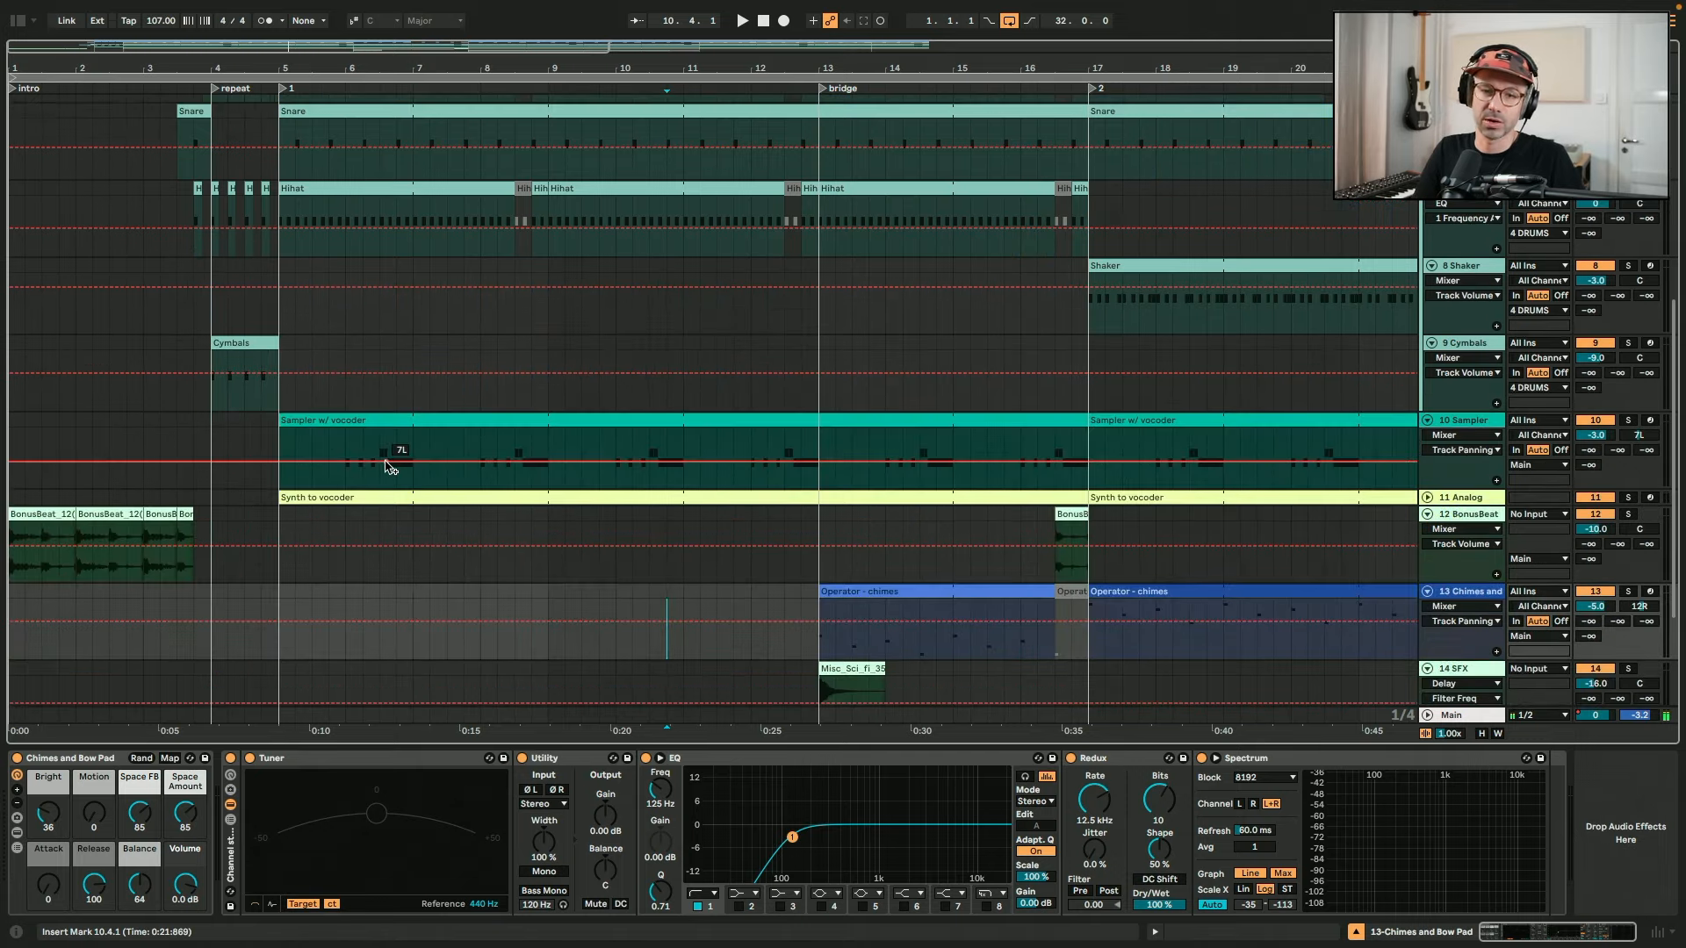
pyautogui.scroll(5, 390, 466)
pyautogui.hscroll(4, 389, 466)
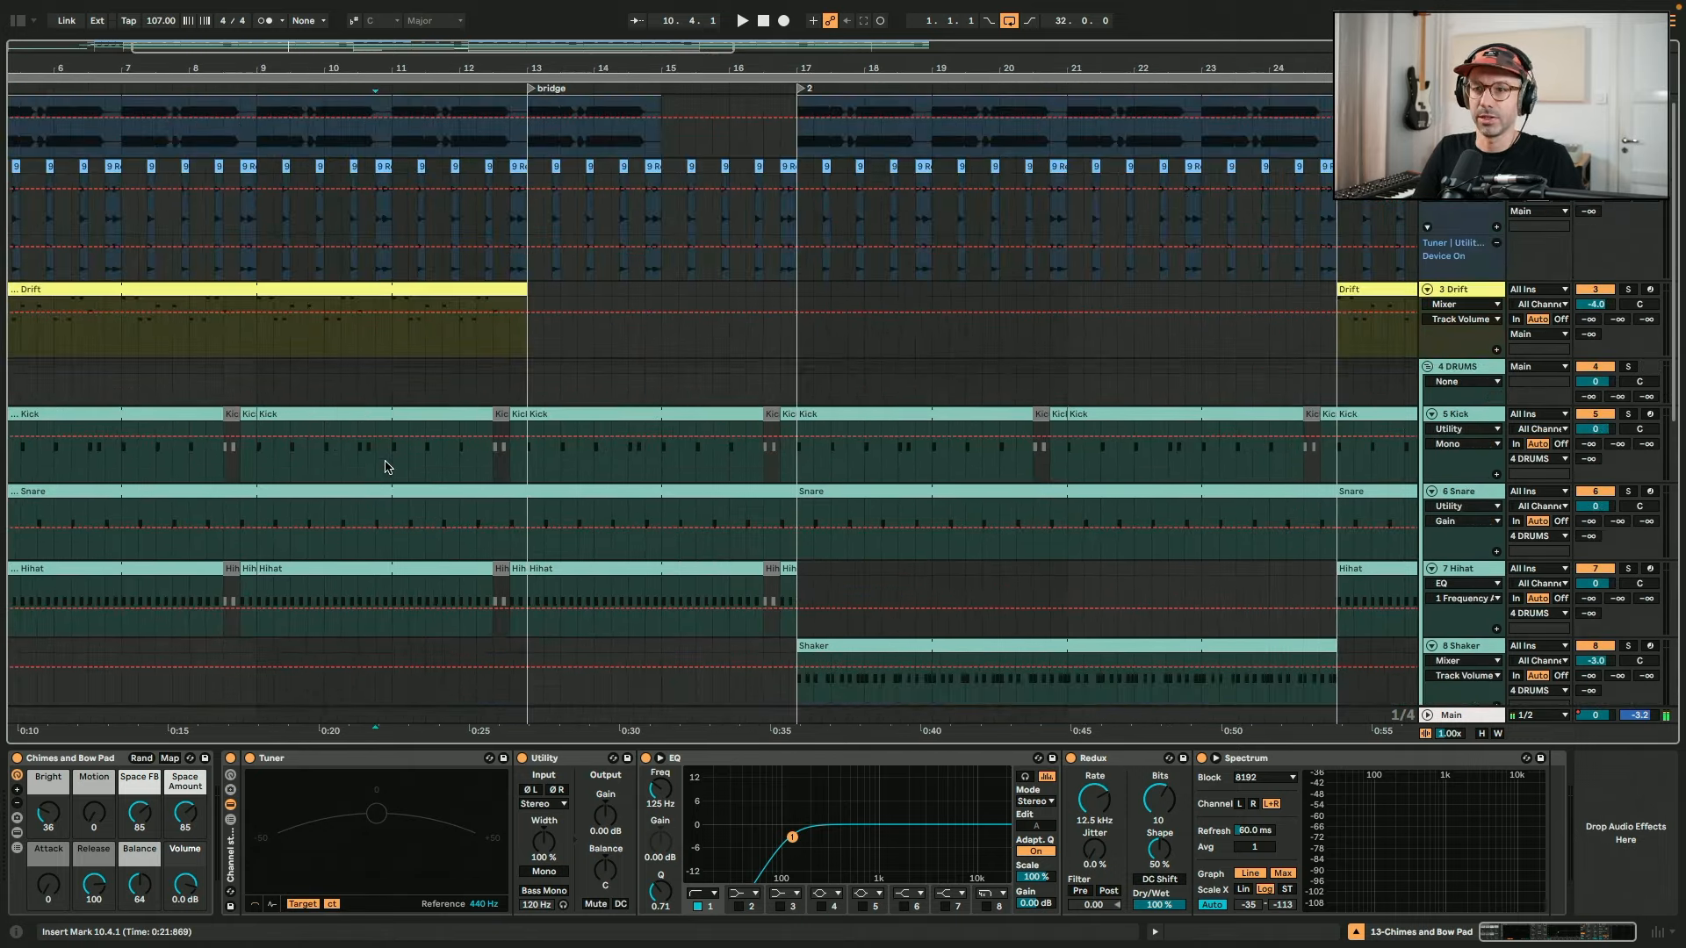
pyautogui.scroll(1, 599, 241)
pyautogui.hscroll(1, 600, 241)
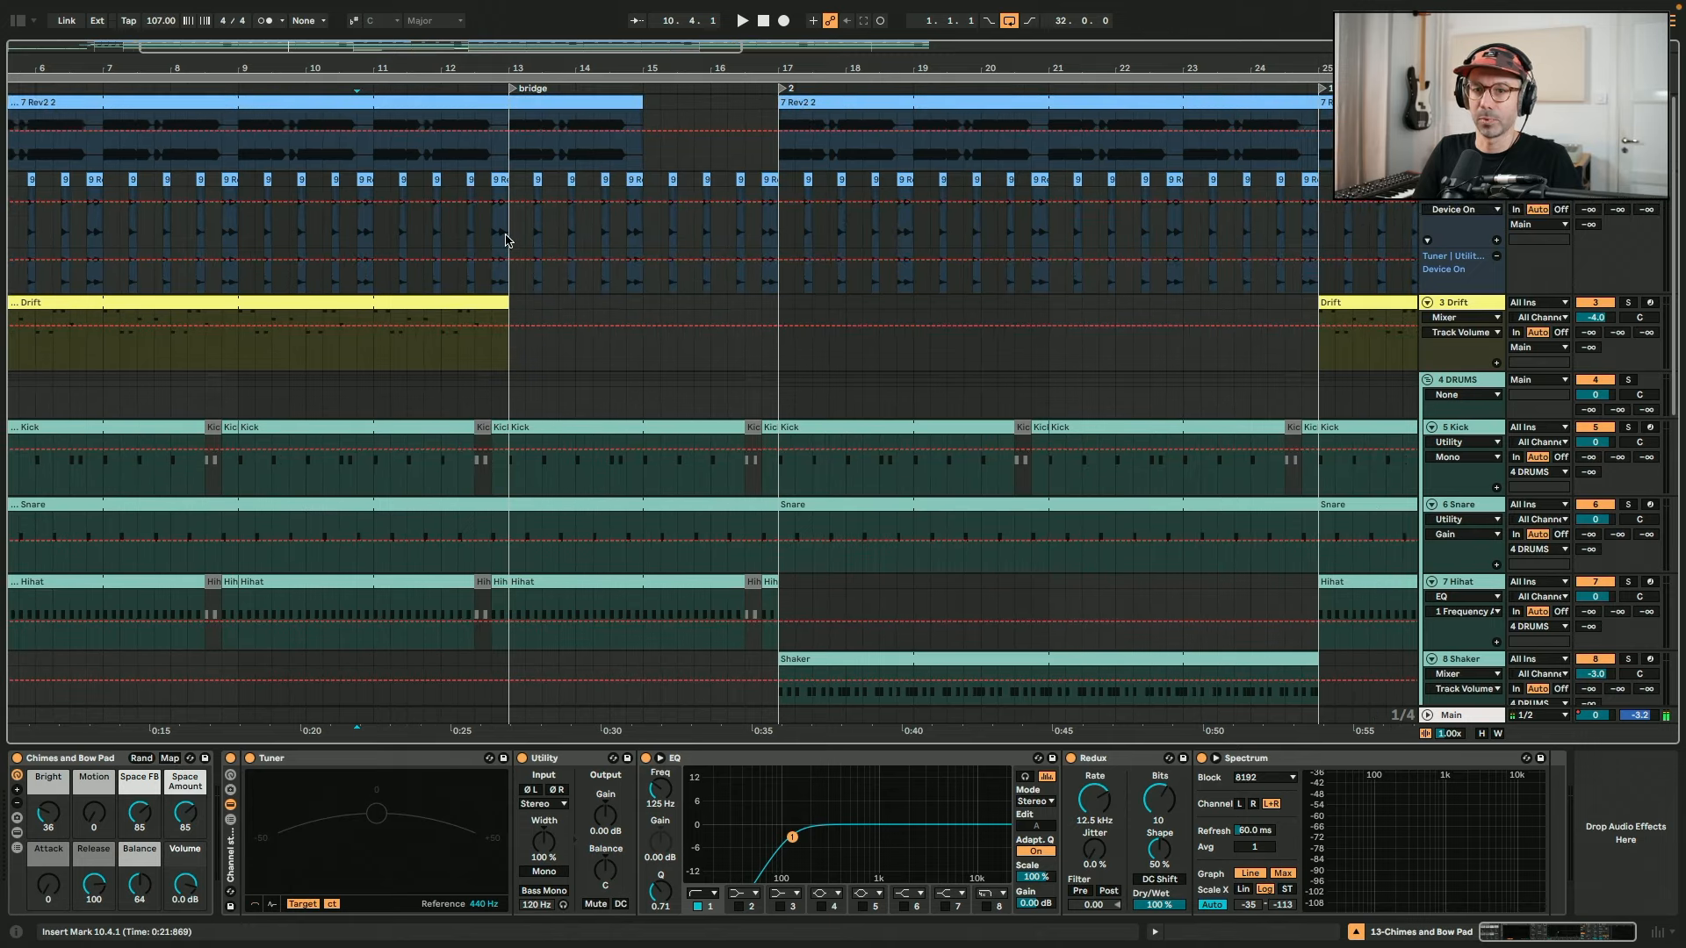
pyautogui.moveTo(514, 308); pyautogui.dragTo(744, 325)
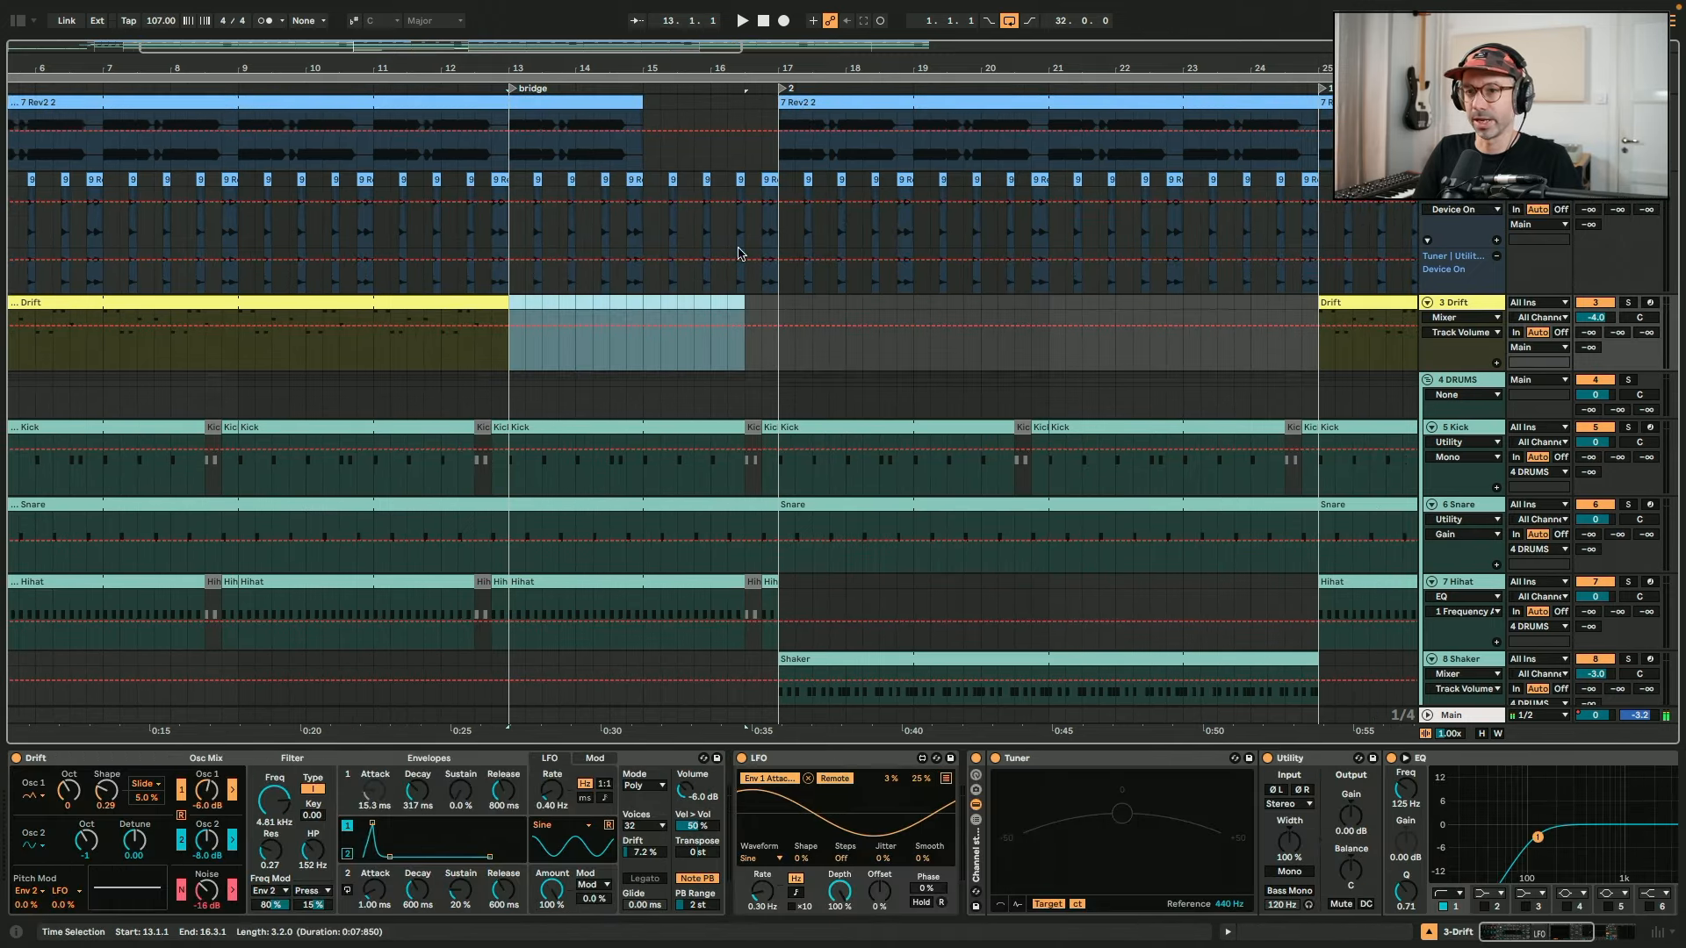
pyautogui.click(520, 254)
pyautogui.scroll(-5, 518, 251)
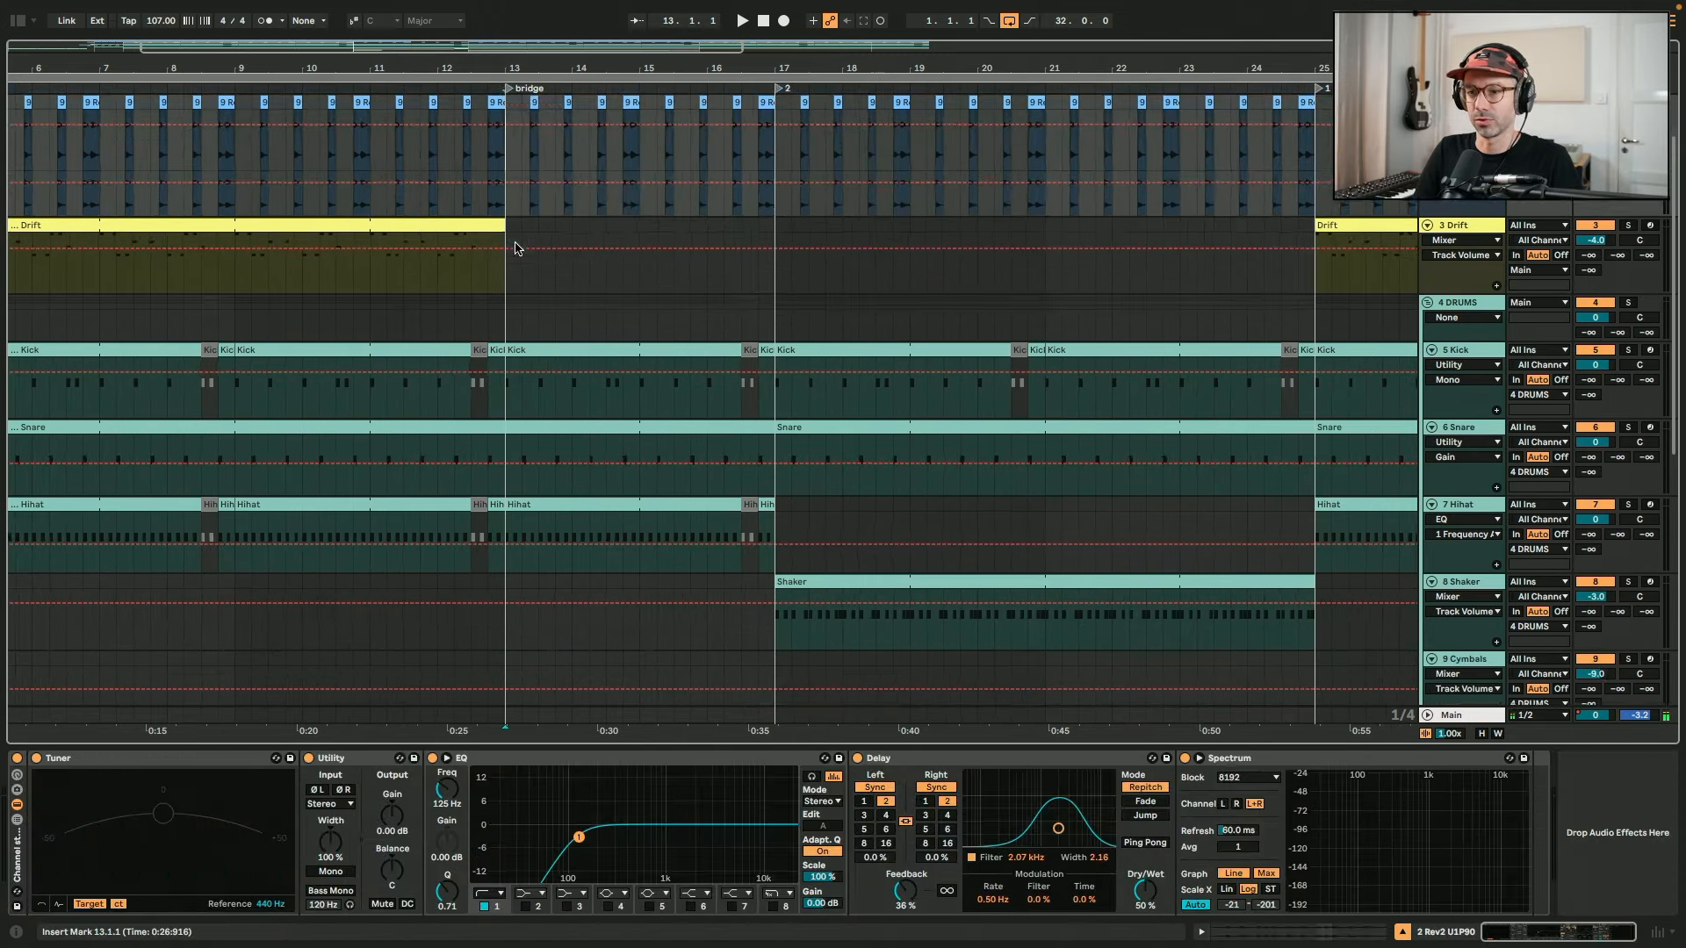
pyautogui.scroll(-7, 516, 249)
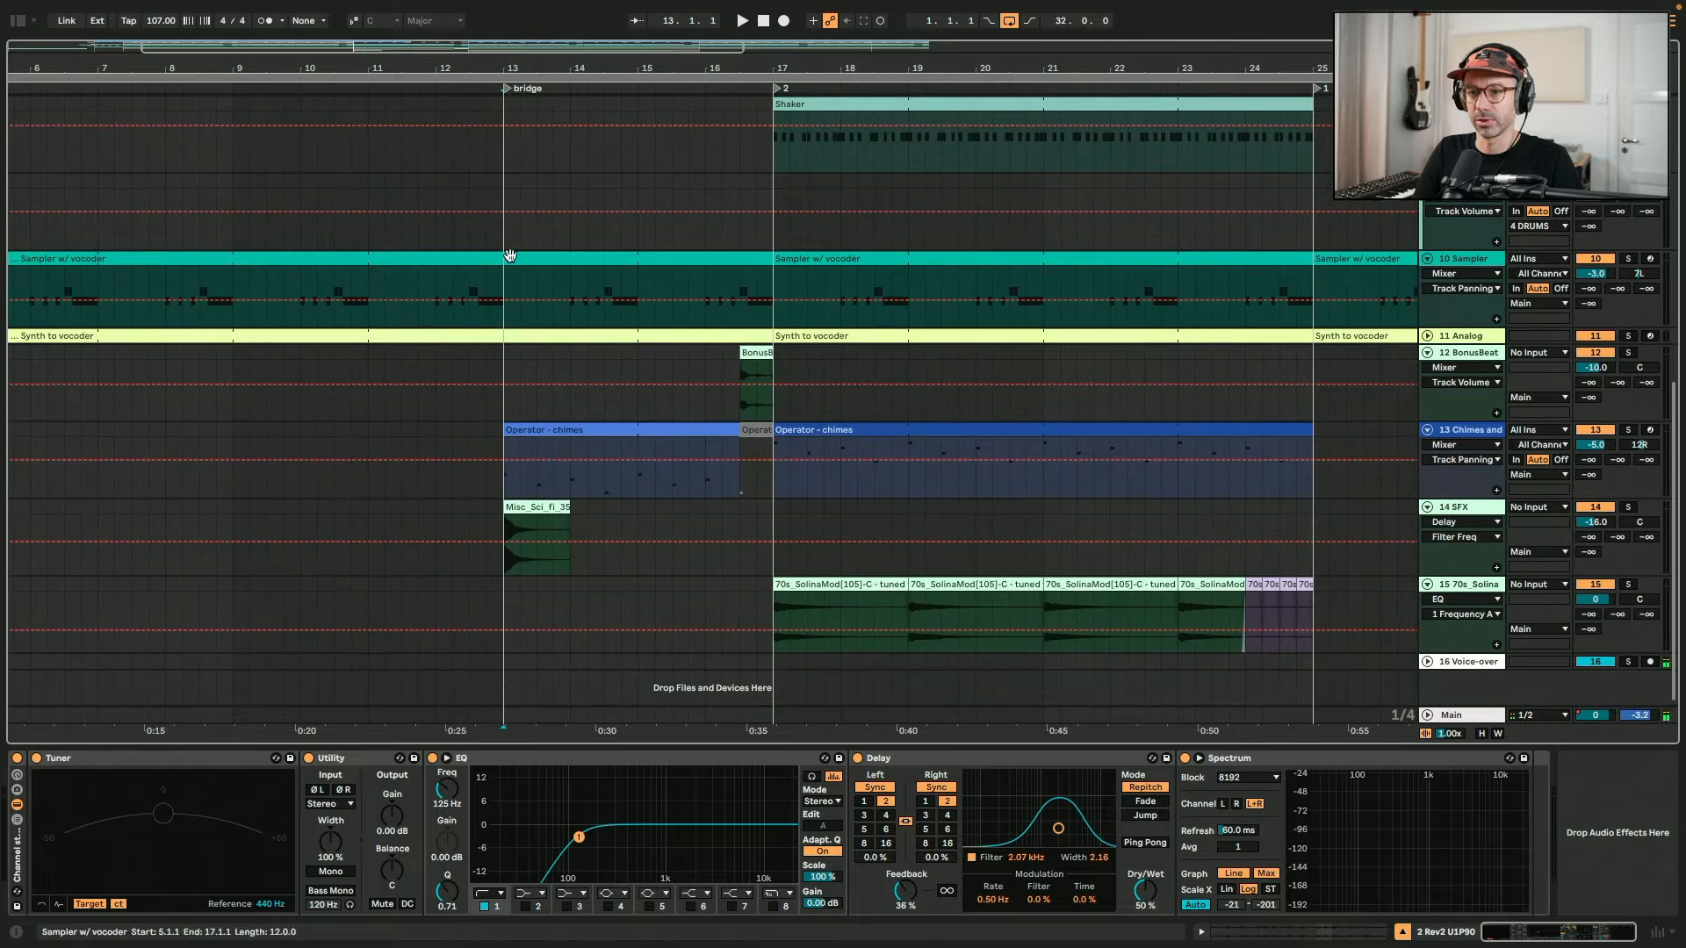
# Step: Select the bridge's Operator - chimes clip and audition it from bar 13 with the Chimes and Bow Pad track soloed
pyautogui.click(539, 429)
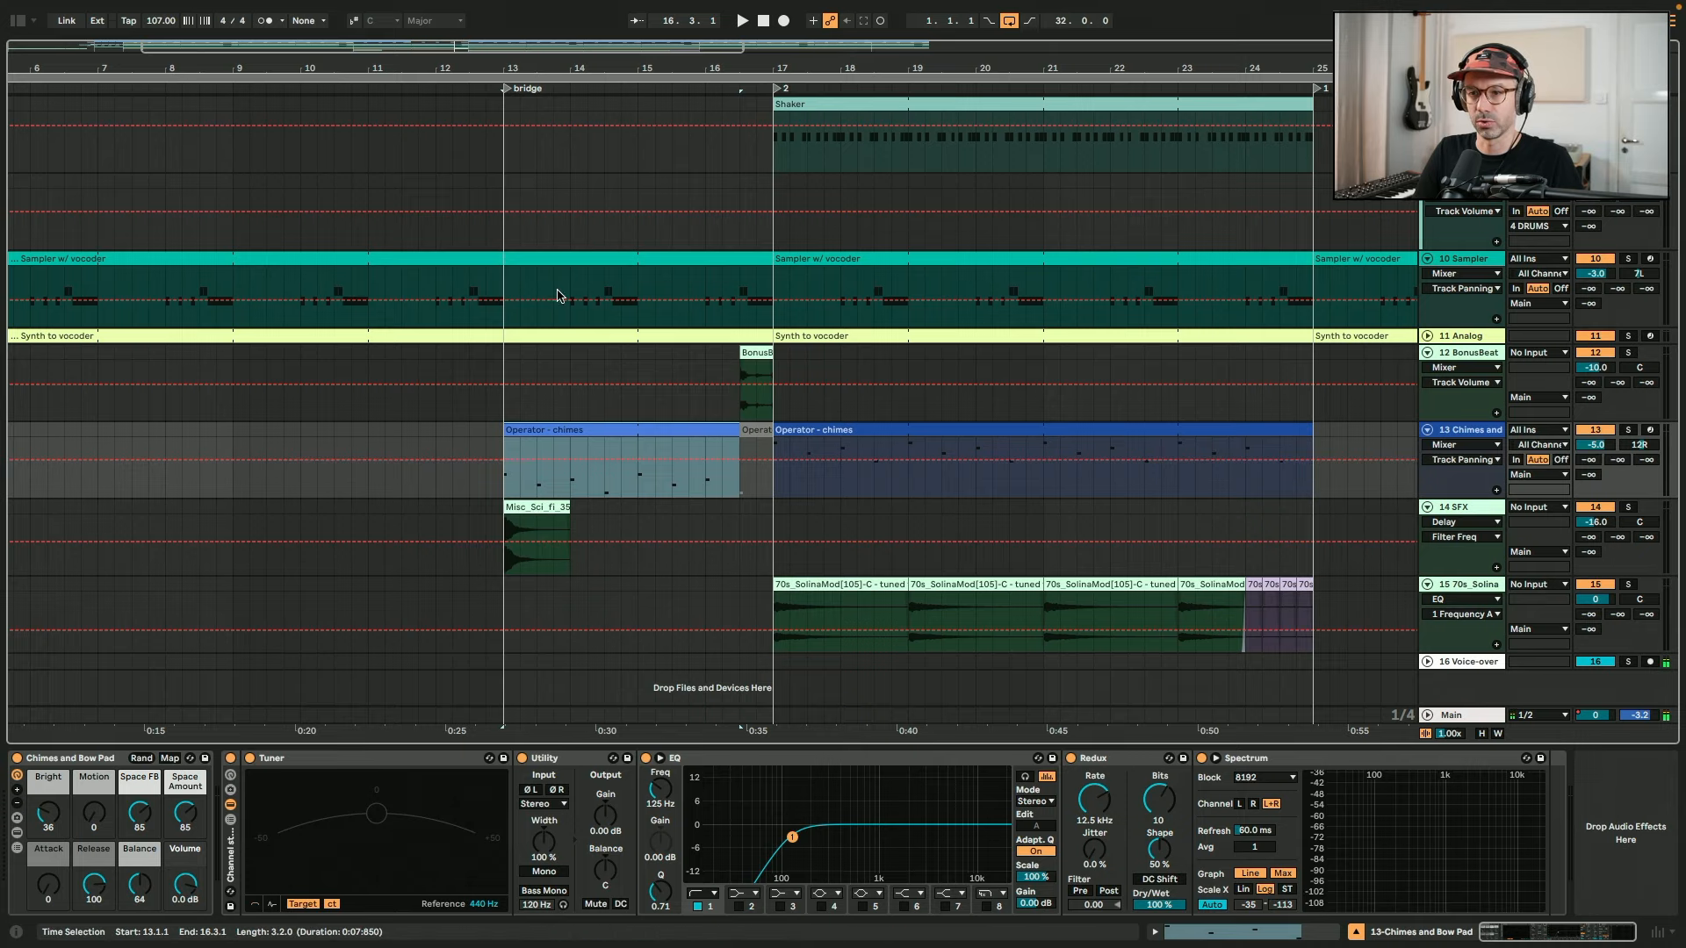
pyautogui.scroll(9, 555, 402)
pyautogui.scroll(3, 555, 293)
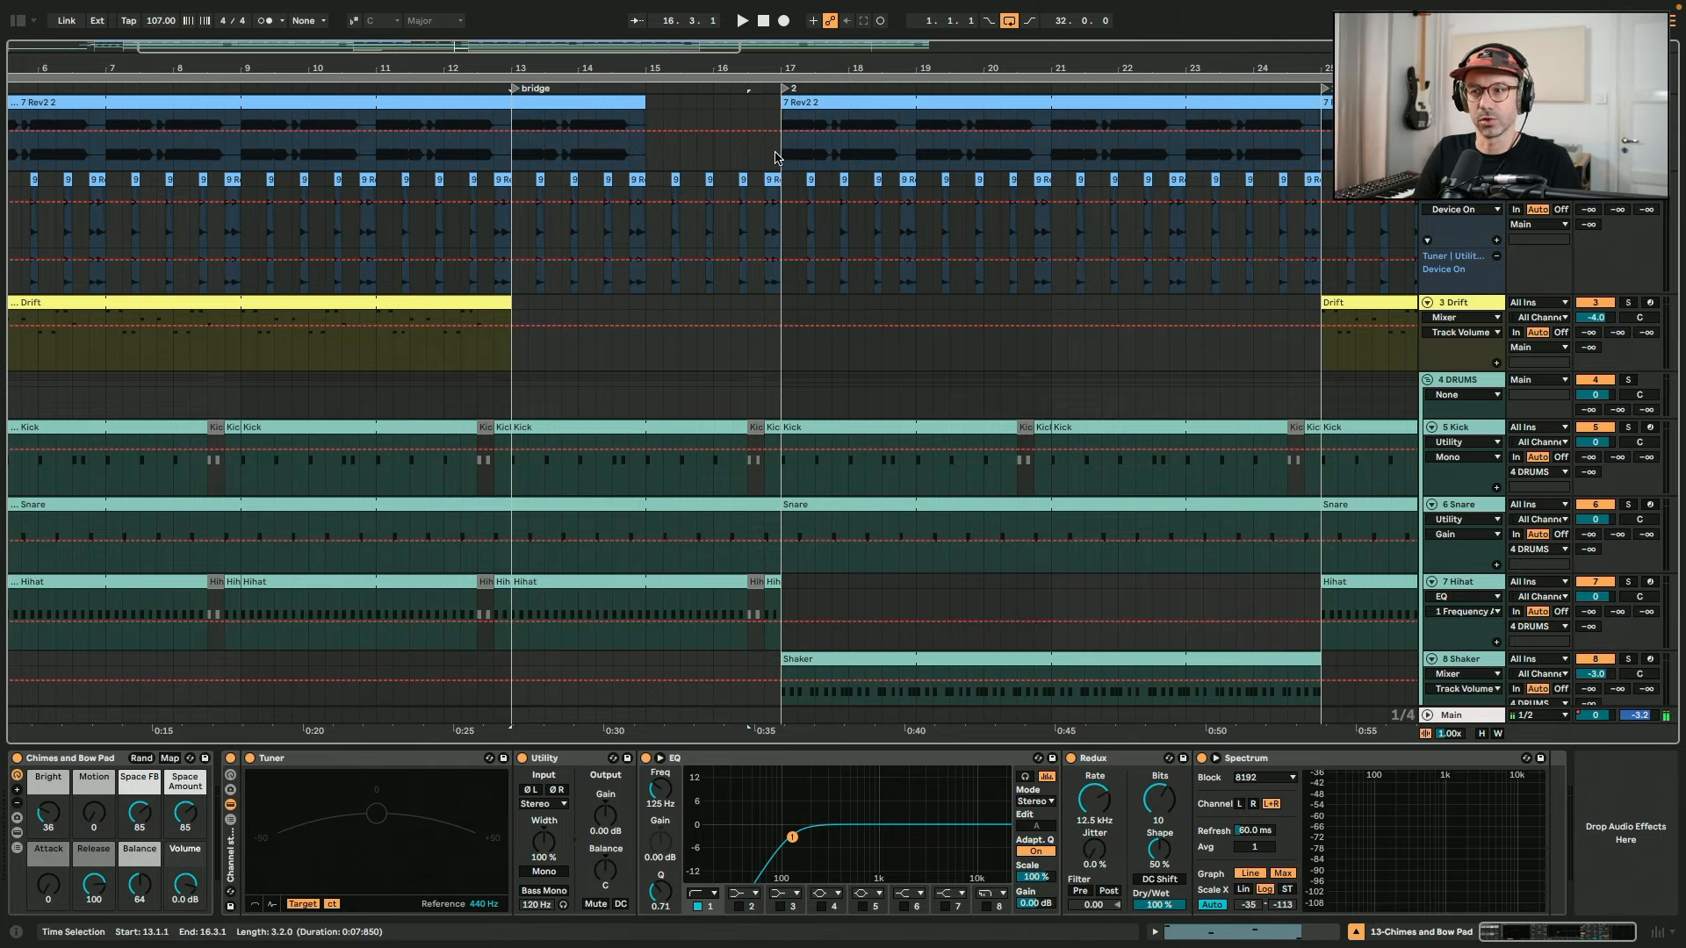
pyautogui.scroll(-12, 776, 158)
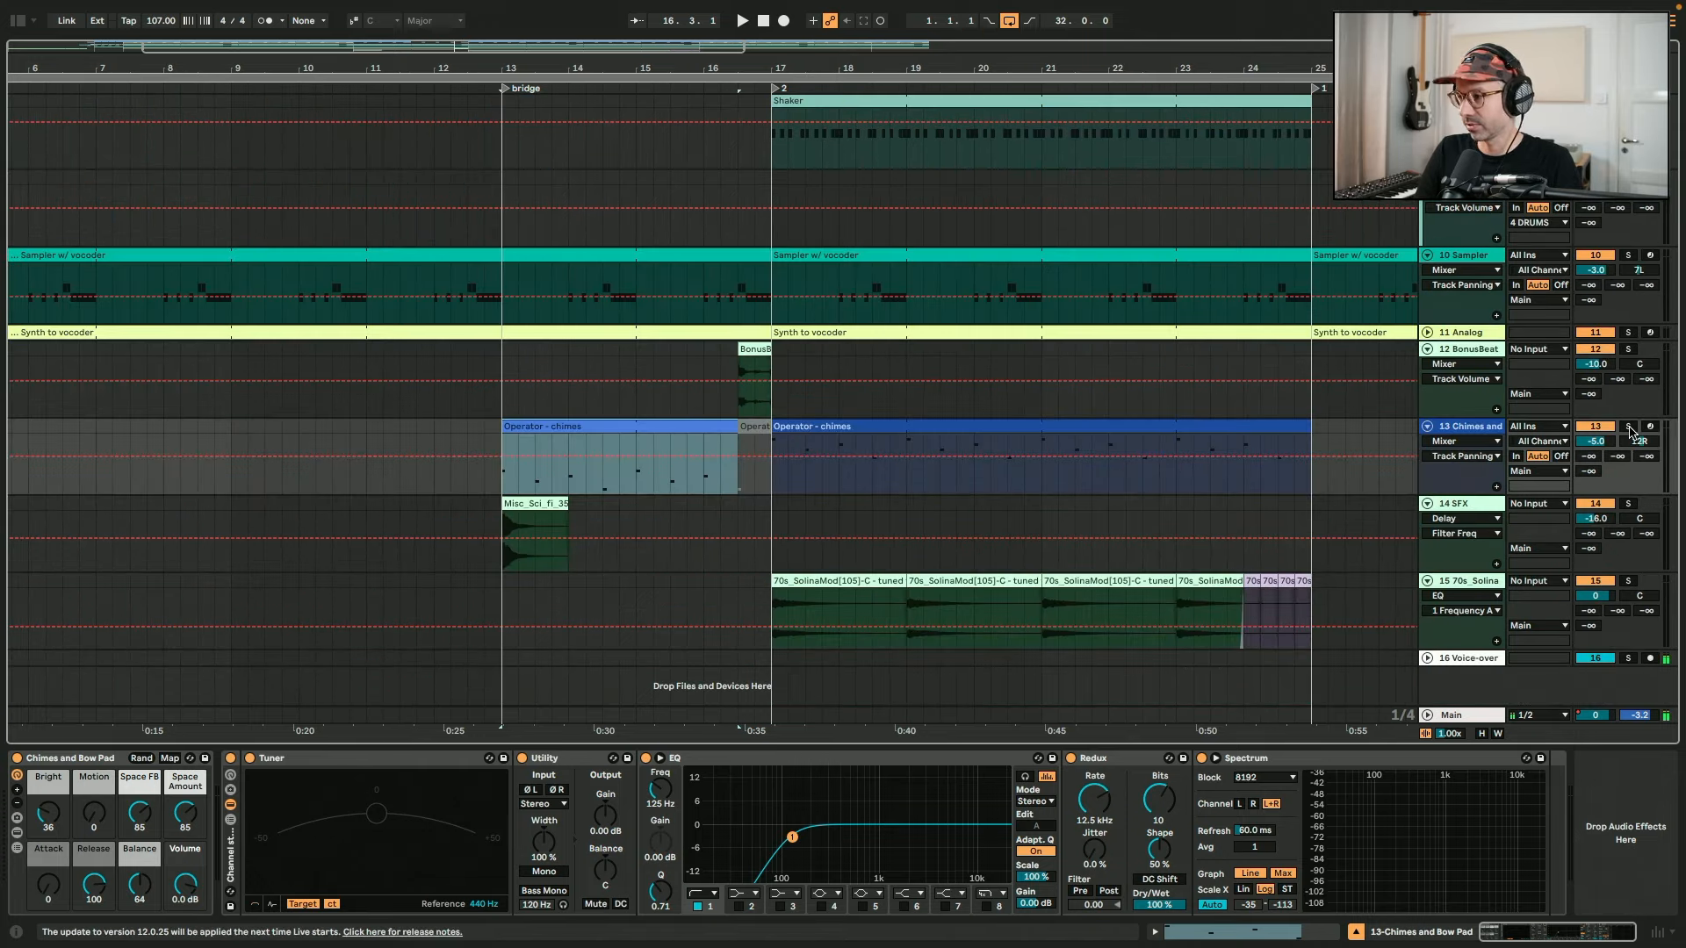
pyautogui.click(1629, 429)
pyautogui.press('space')
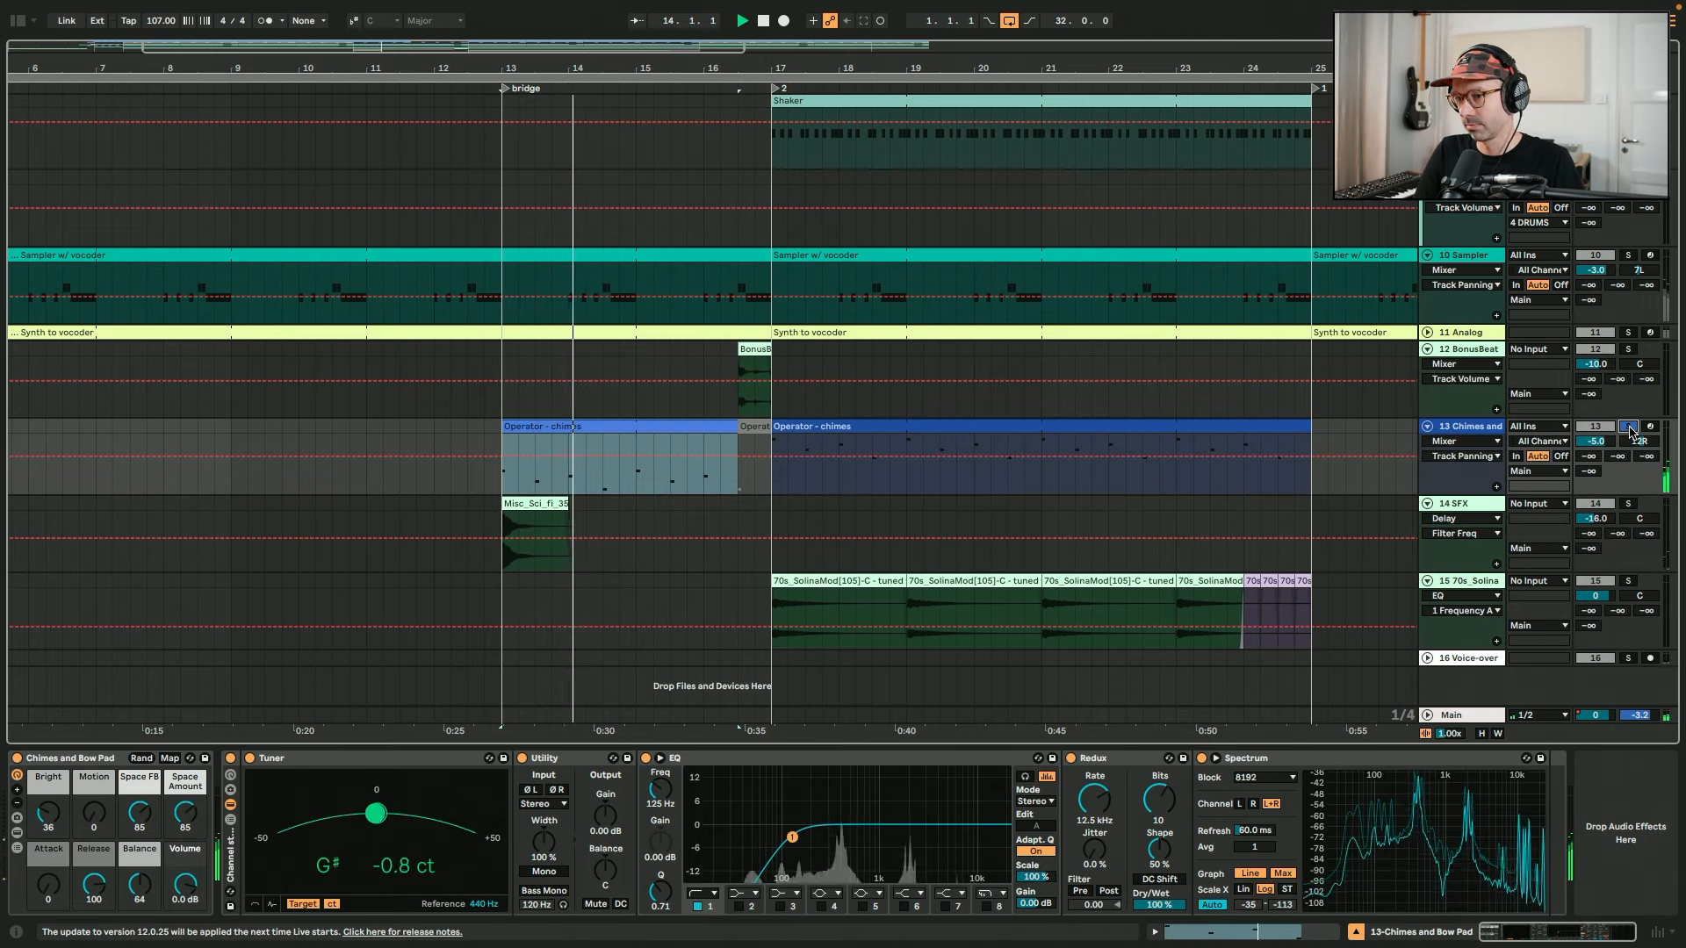
pyautogui.click(1629, 429)
pyautogui.press('space')
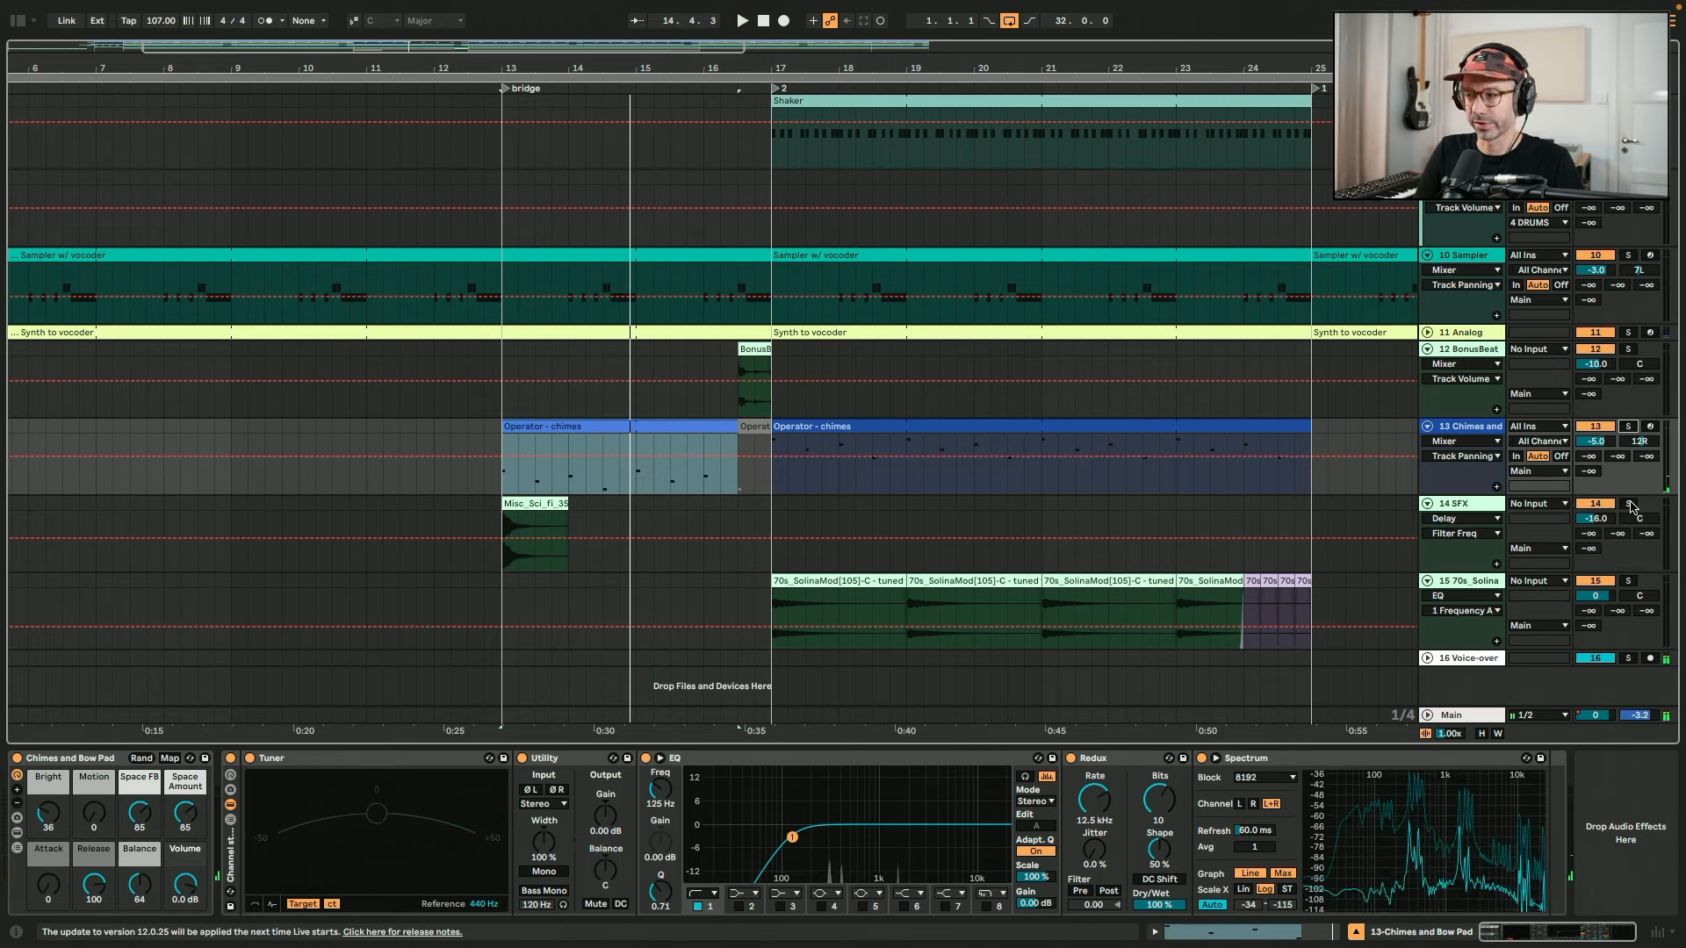
# Step: Solo the SFX track and play its Misc_Sci_fi_35 clip from bar 13
pyautogui.click(1629, 503)
pyautogui.click(556, 505)
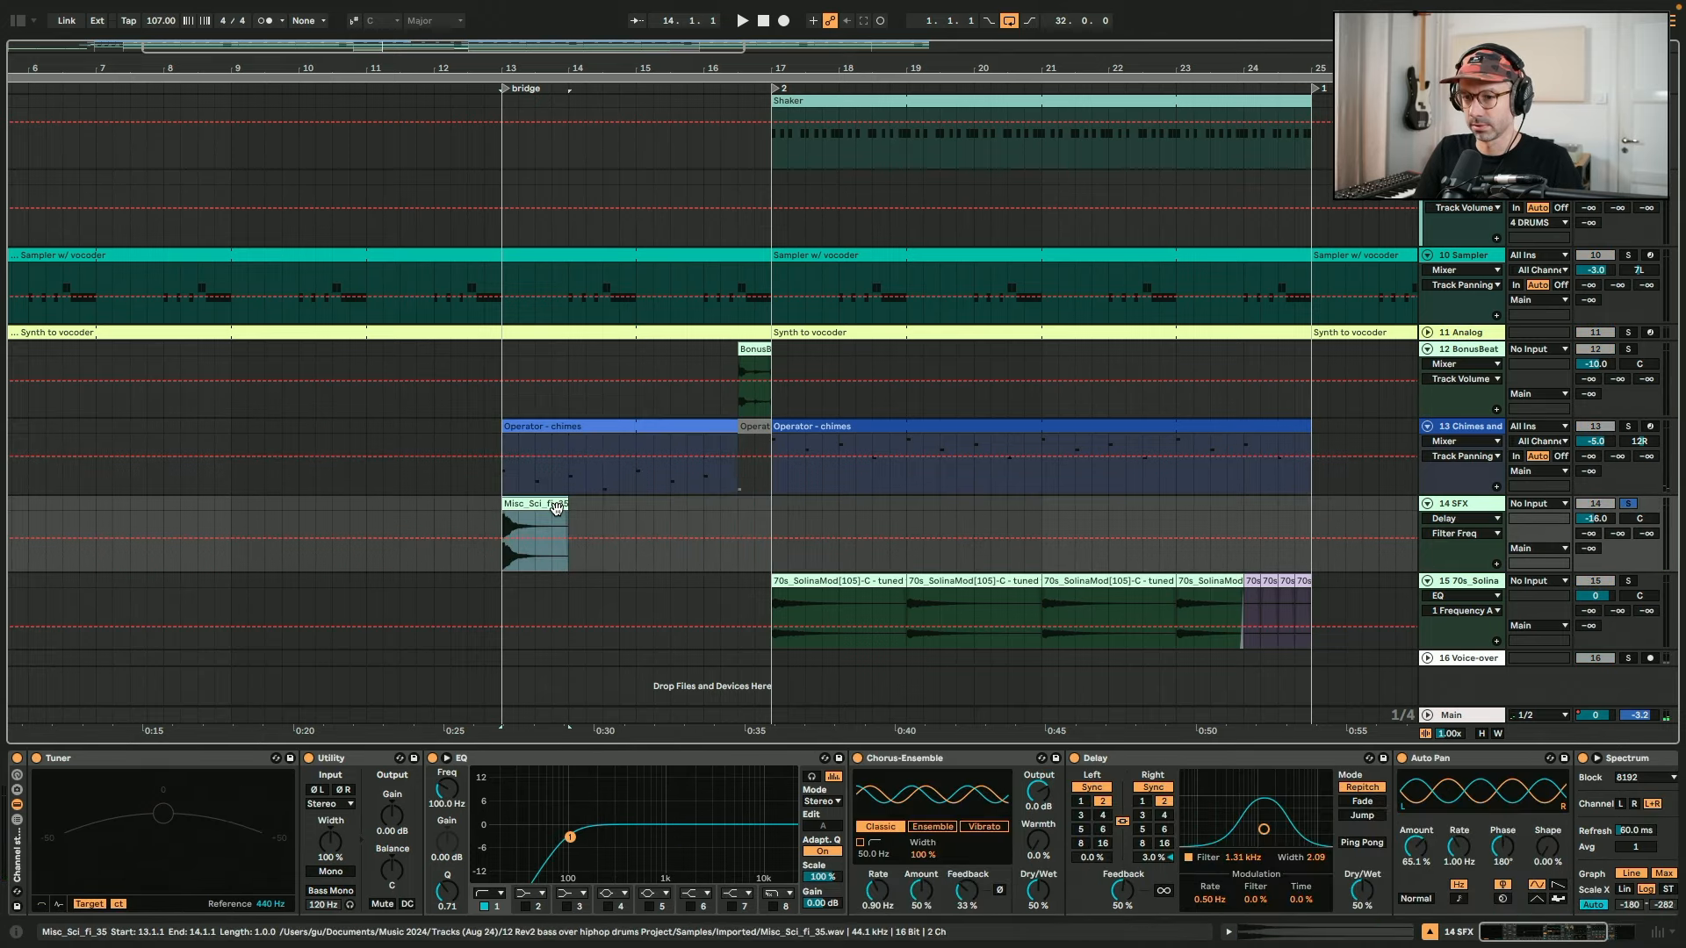
pyautogui.press('space')
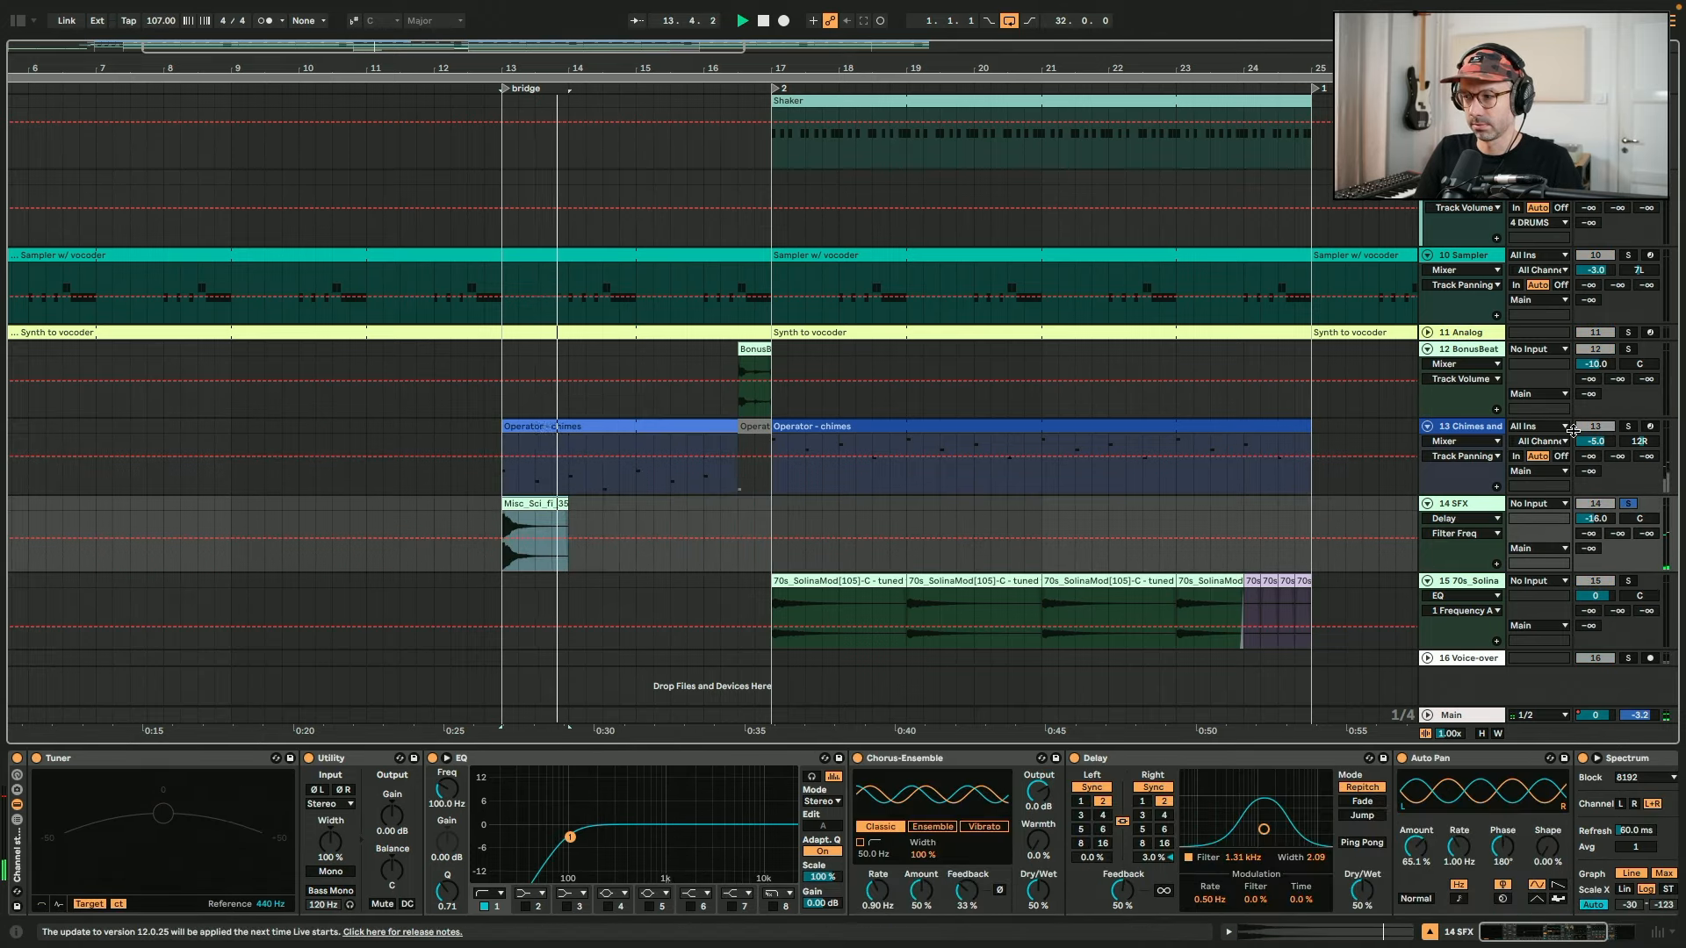
pyautogui.press('space')
# Step: Select the Shaker clip in section 2 and play the DRUMS group soloed from bar 17
pyautogui.scroll(10, 477, 304)
pyautogui.hscroll(4, 477, 305)
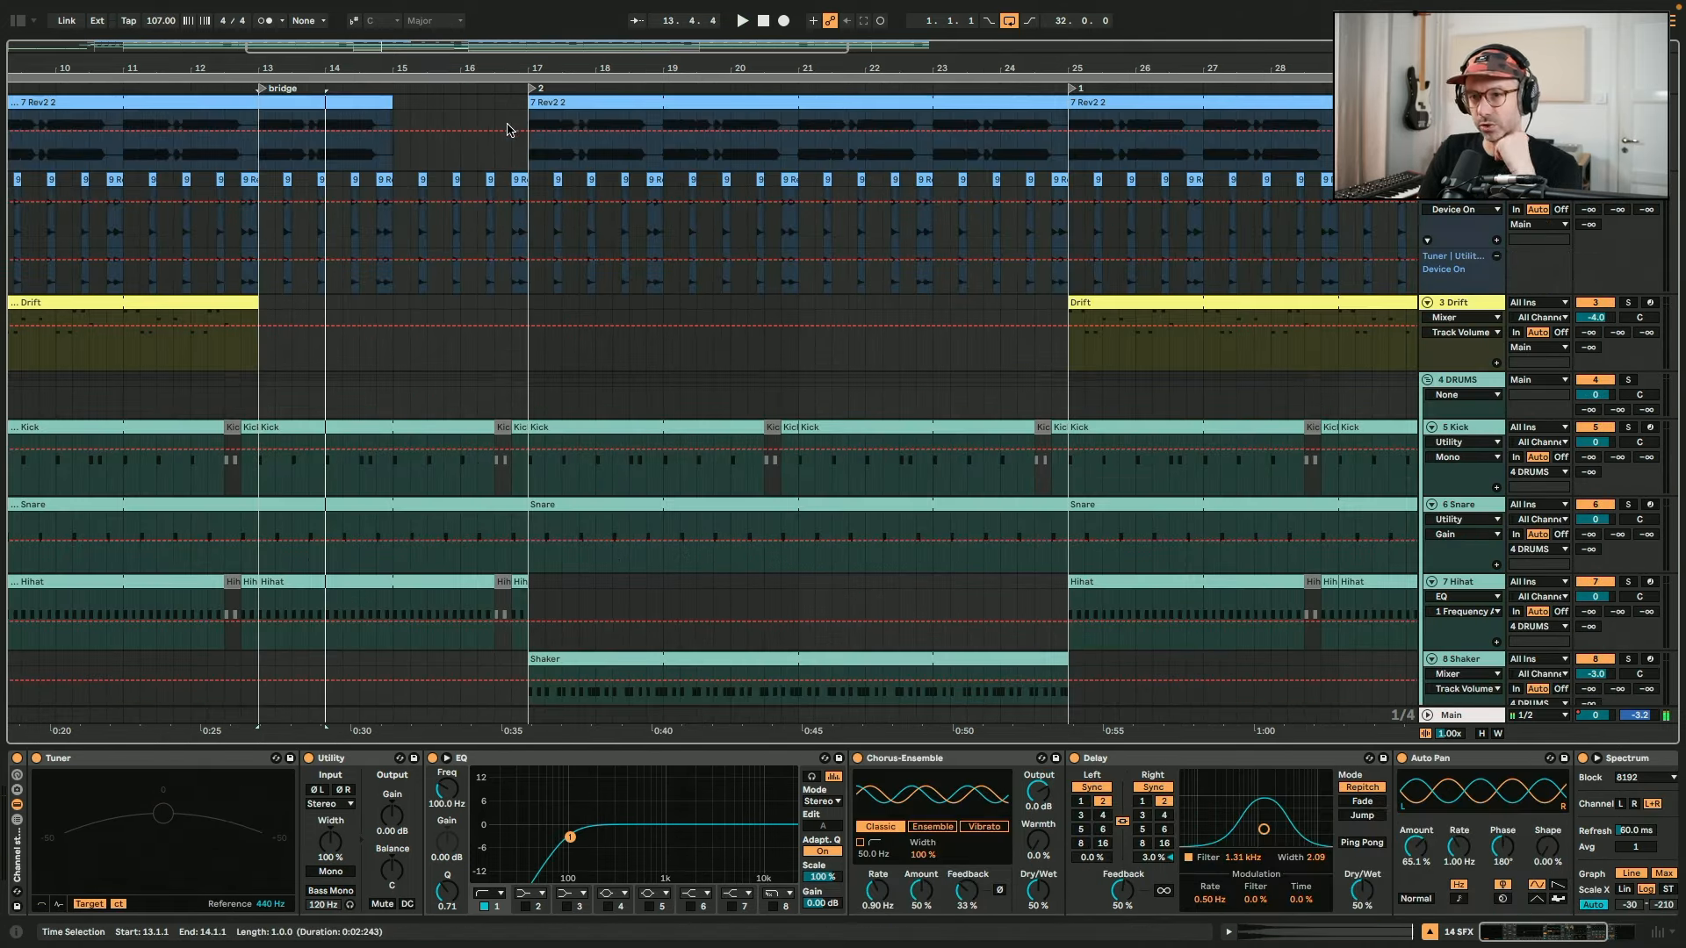
pyautogui.scroll(-6, 524, 238)
pyautogui.click(545, 383)
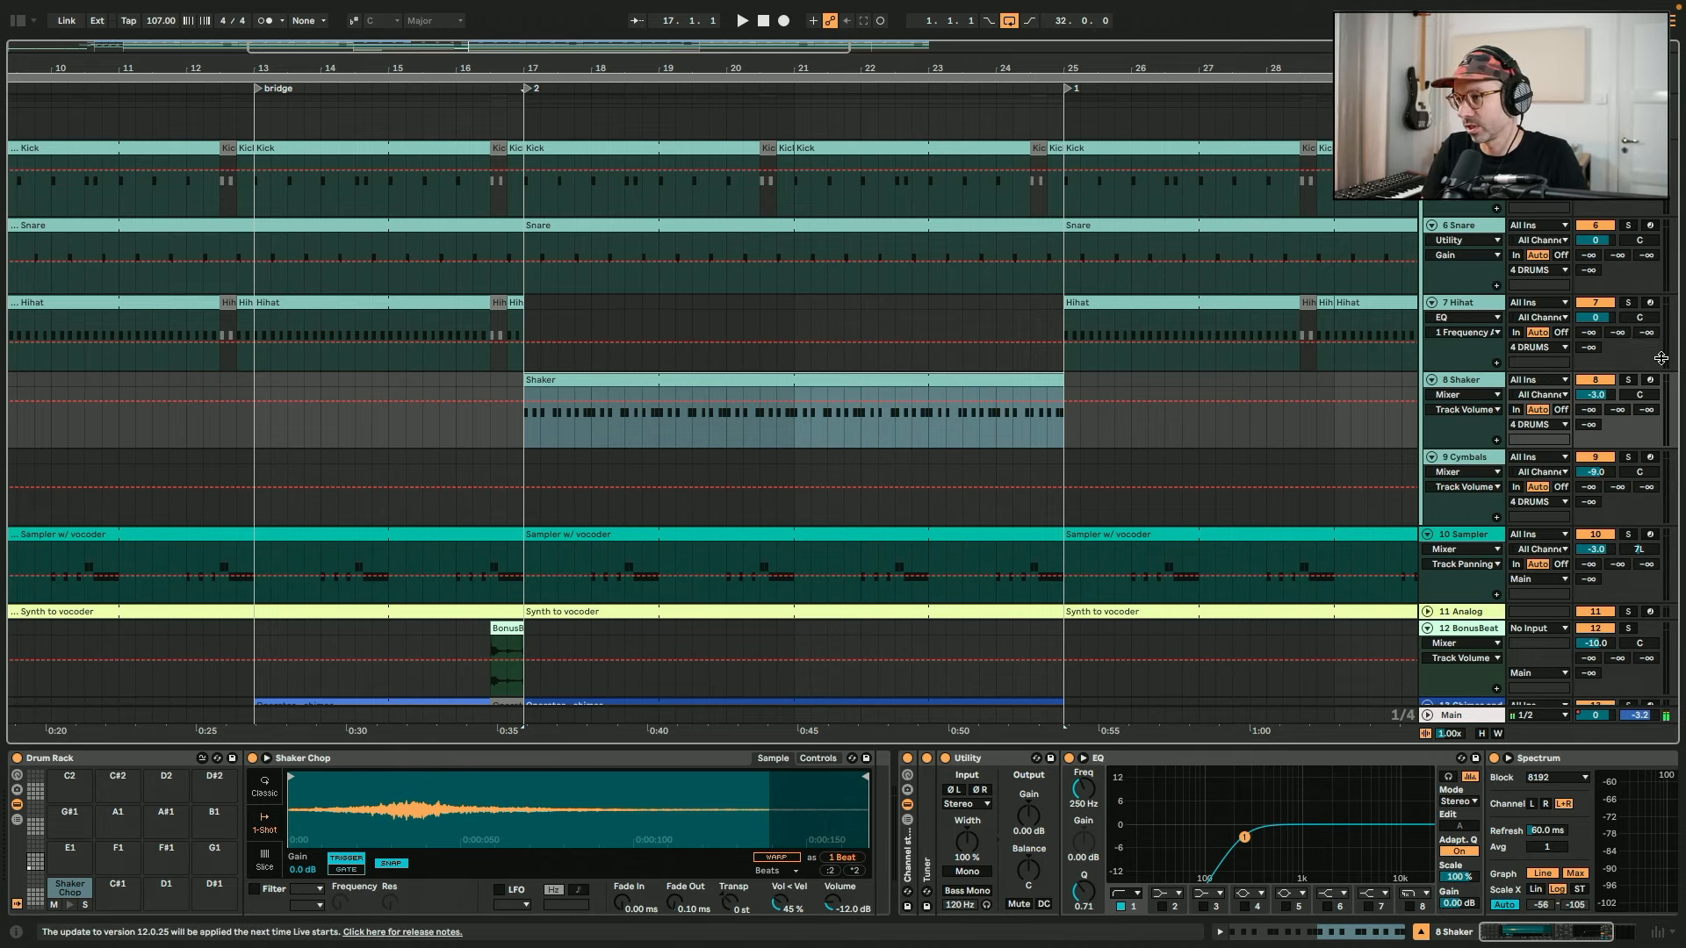
pyautogui.scroll(1, 713, 413)
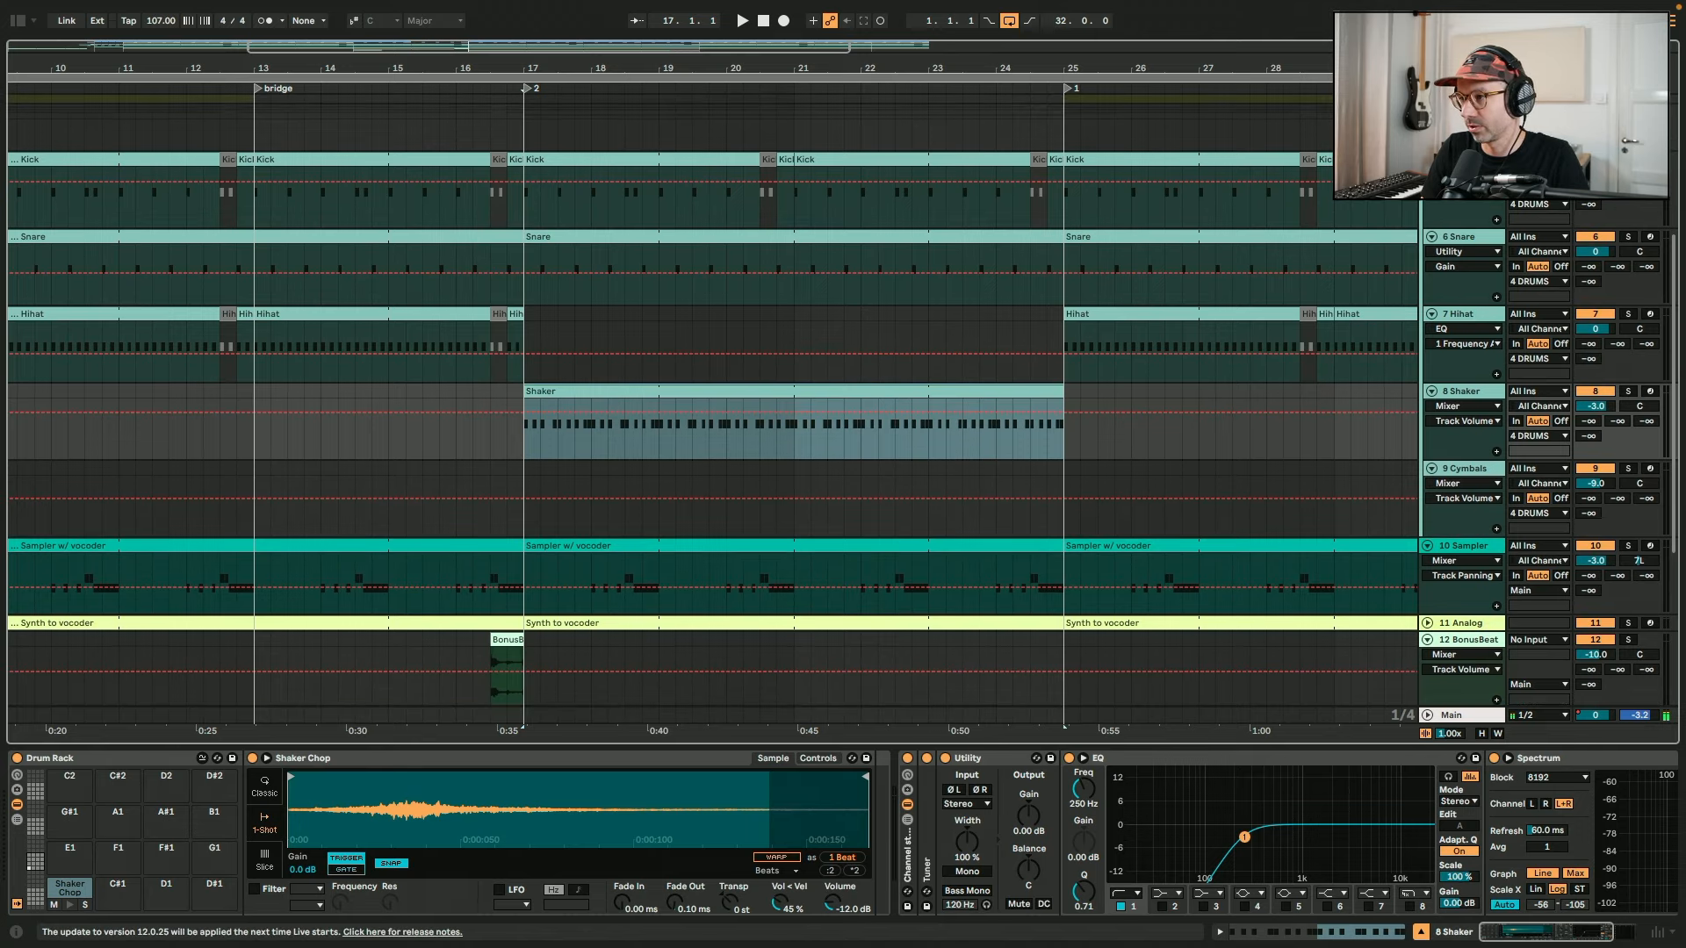
pyautogui.click(1627, 111)
pyautogui.press('space')
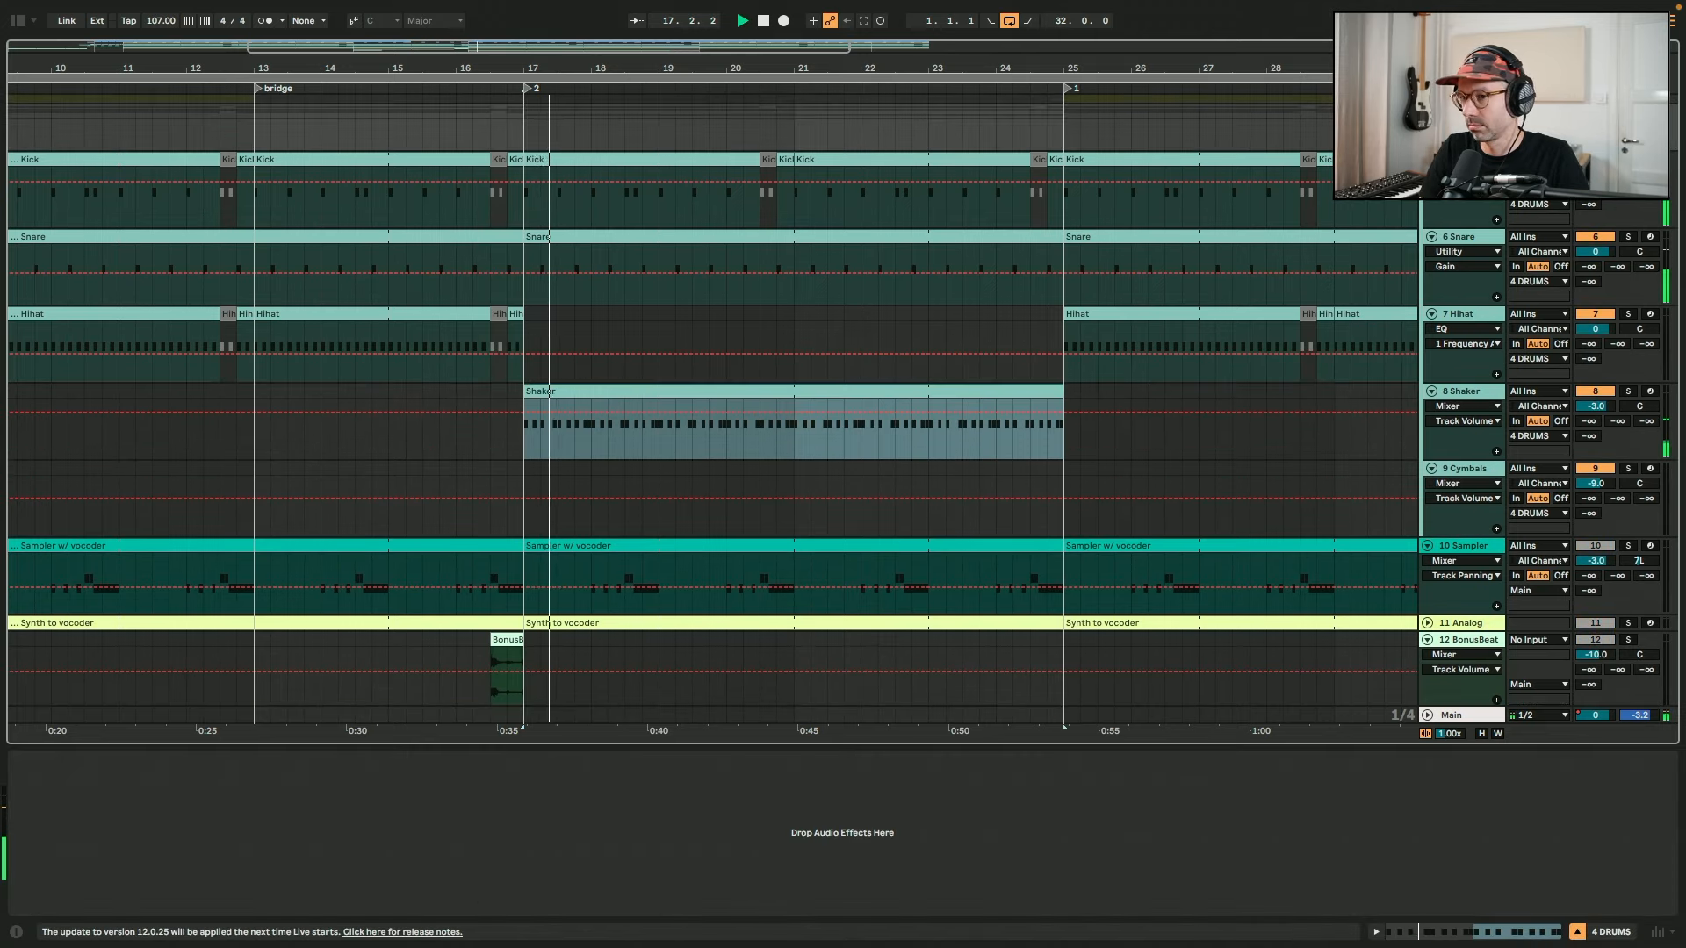